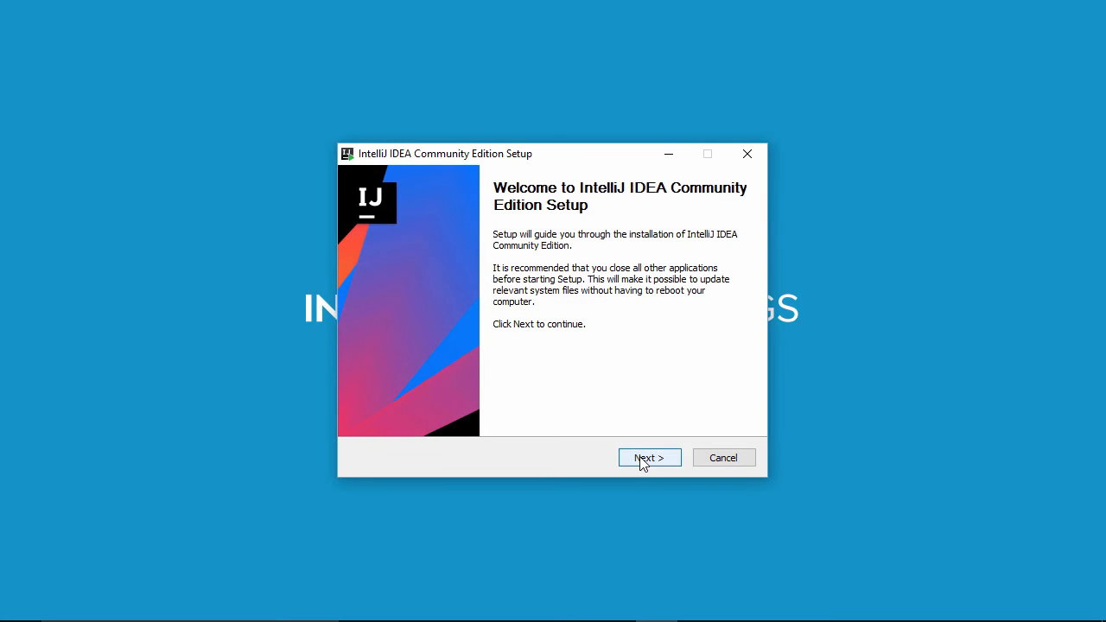
- Run through the IntelliJ IDEA Community Edition setup wizard with the default folder and options, installing and finishing it
click(642, 460)
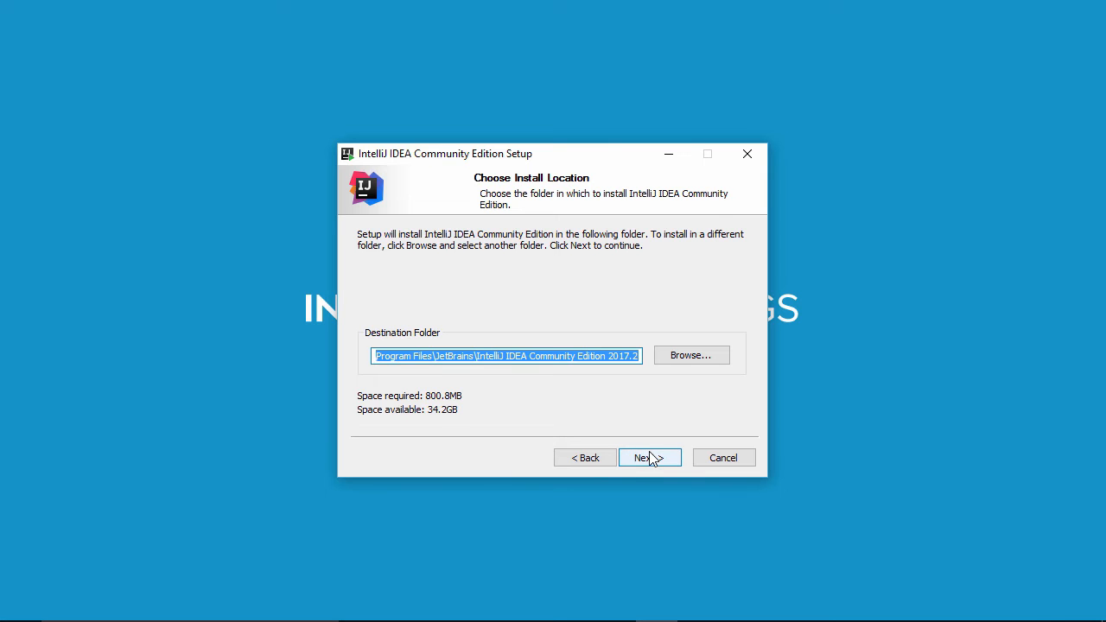
click(650, 458)
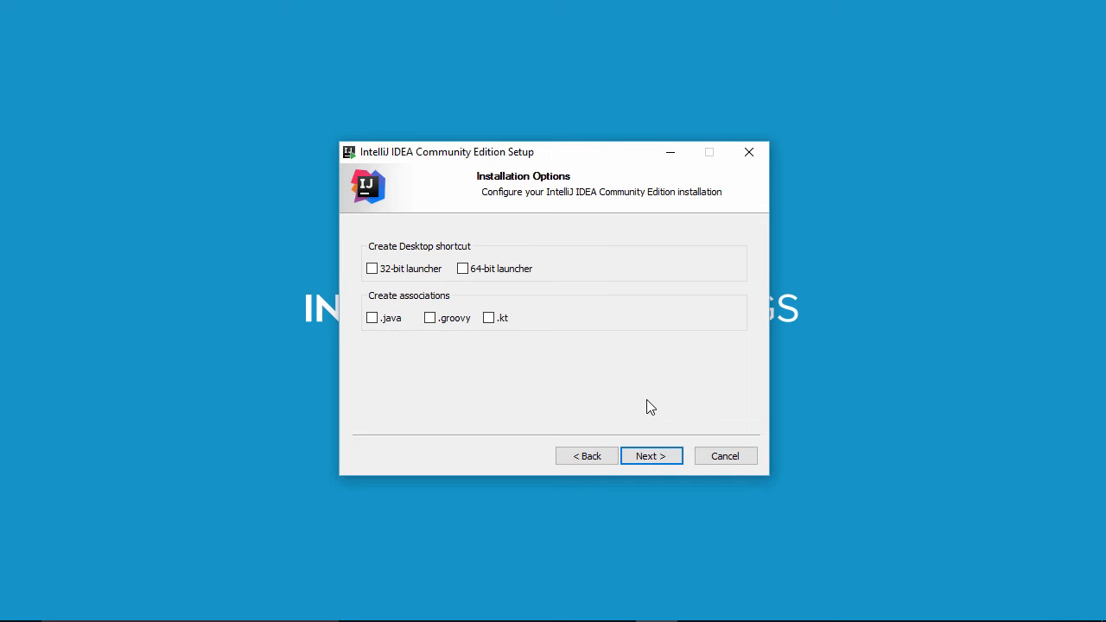
click(653, 457)
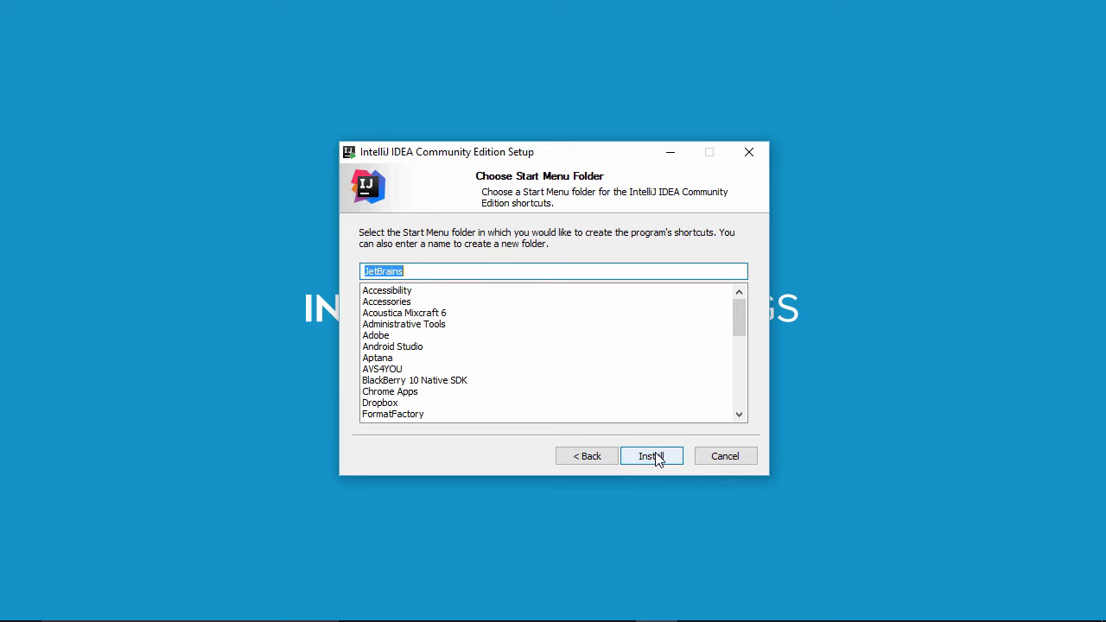
click(649, 459)
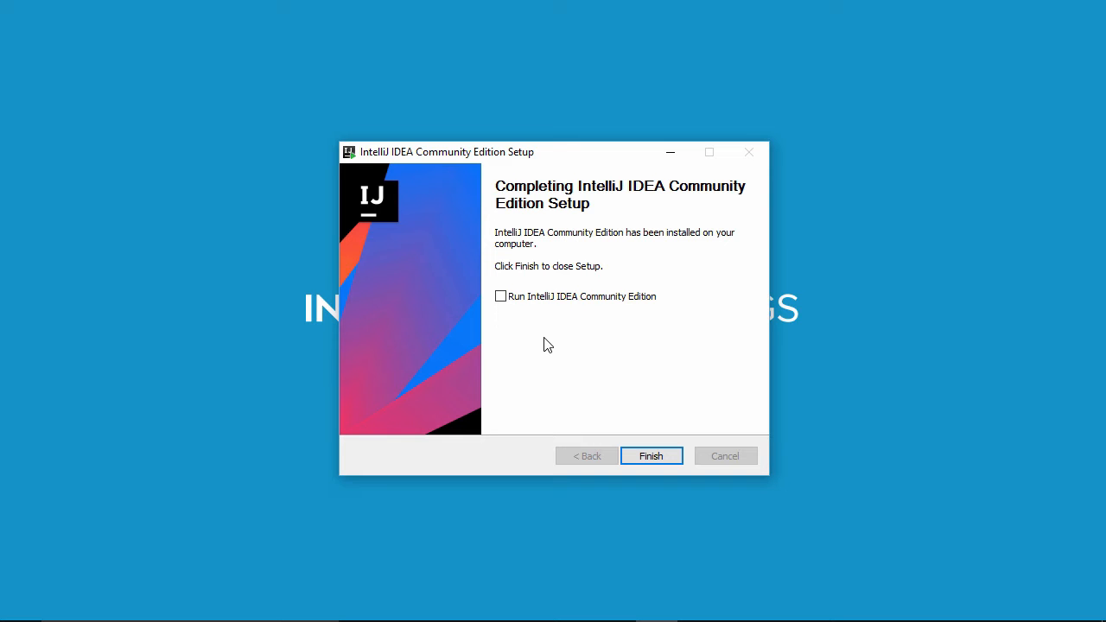
click(650, 456)
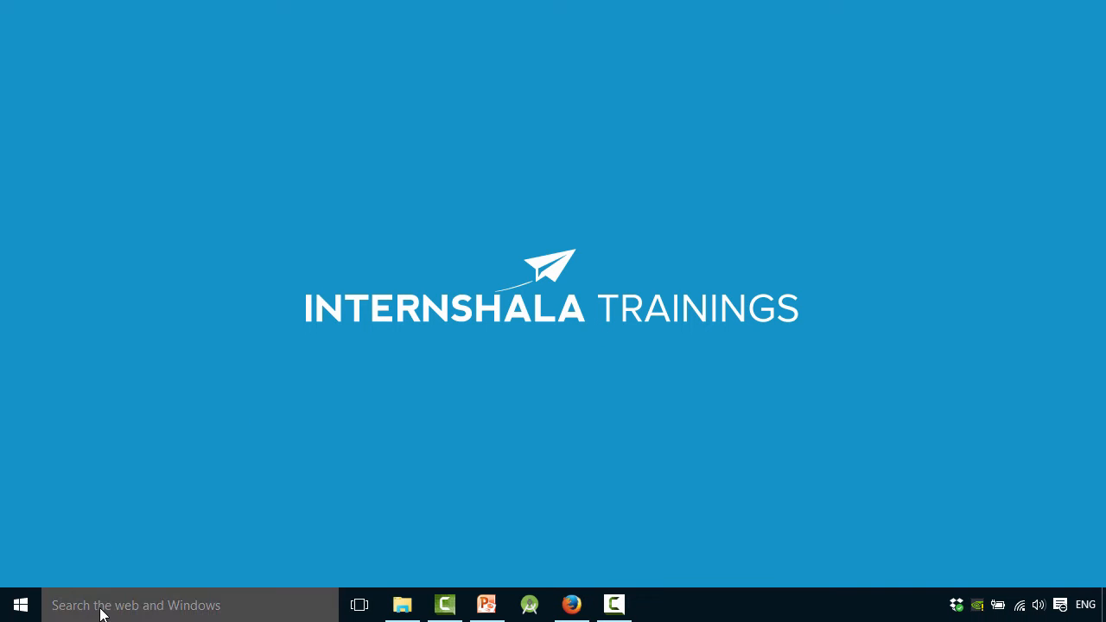
- Search Windows for intellij and launch IntelliJ IDEA Community Edition 2017.2
click(102, 607)
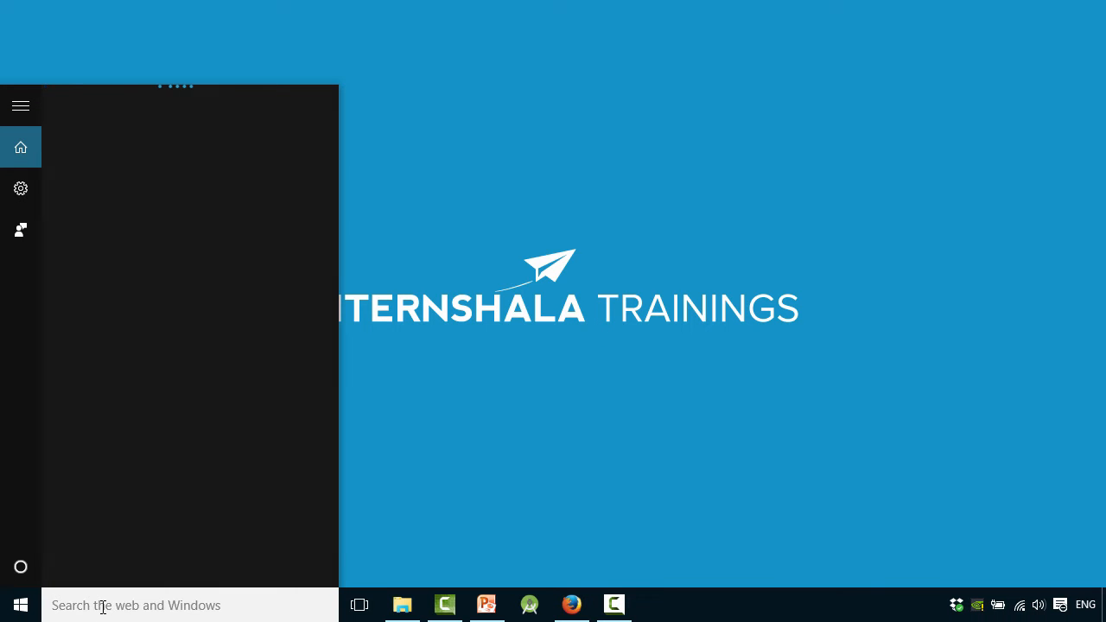
text(intel)
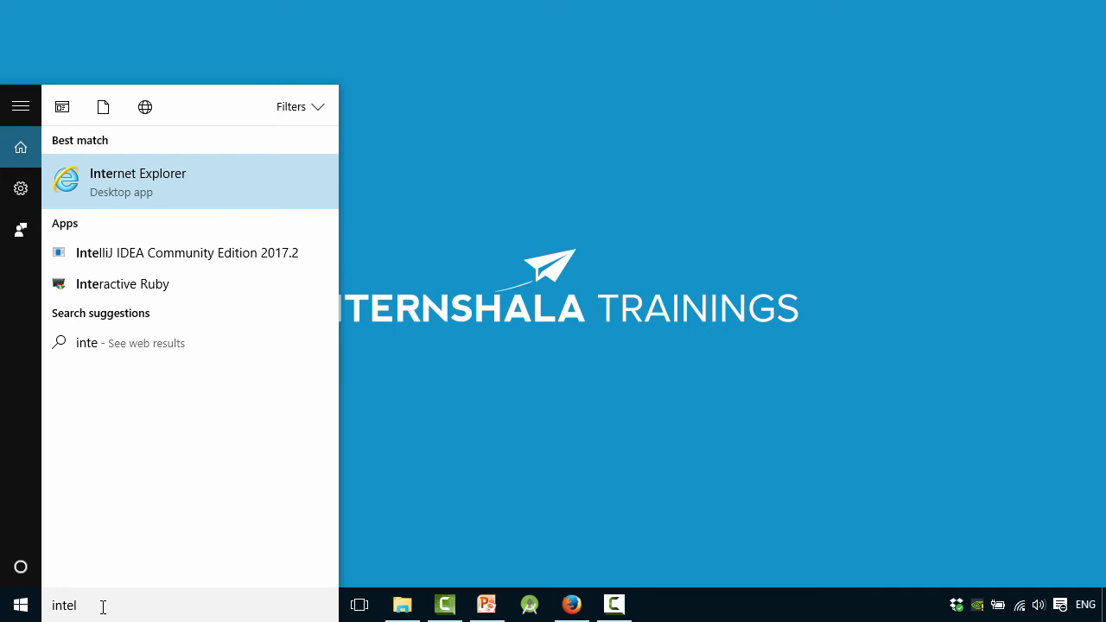
text(lij)
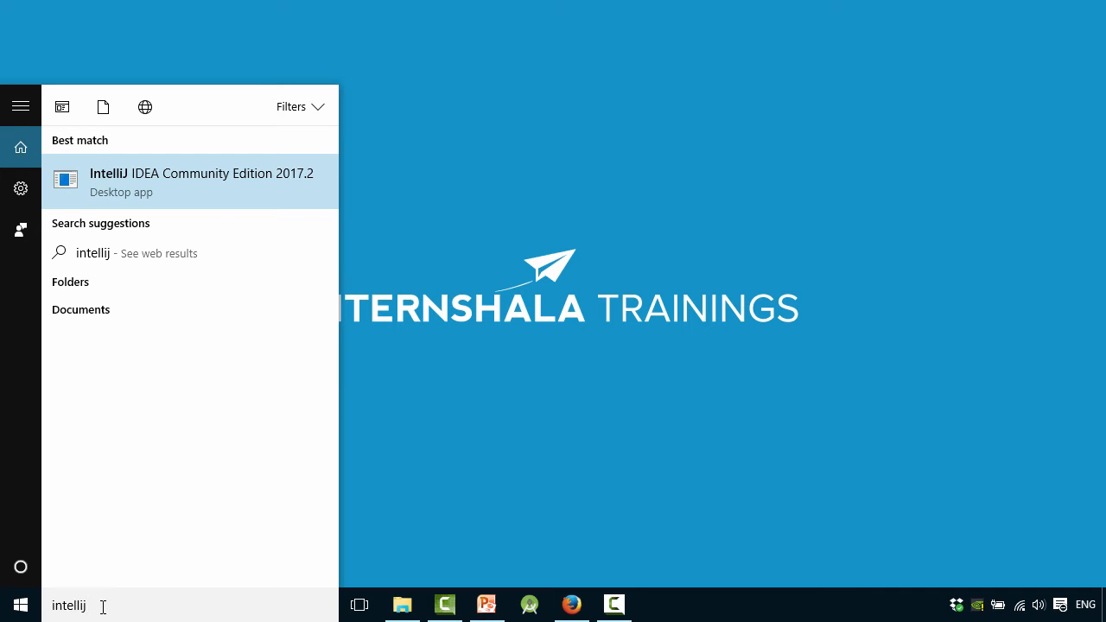
click(144, 181)
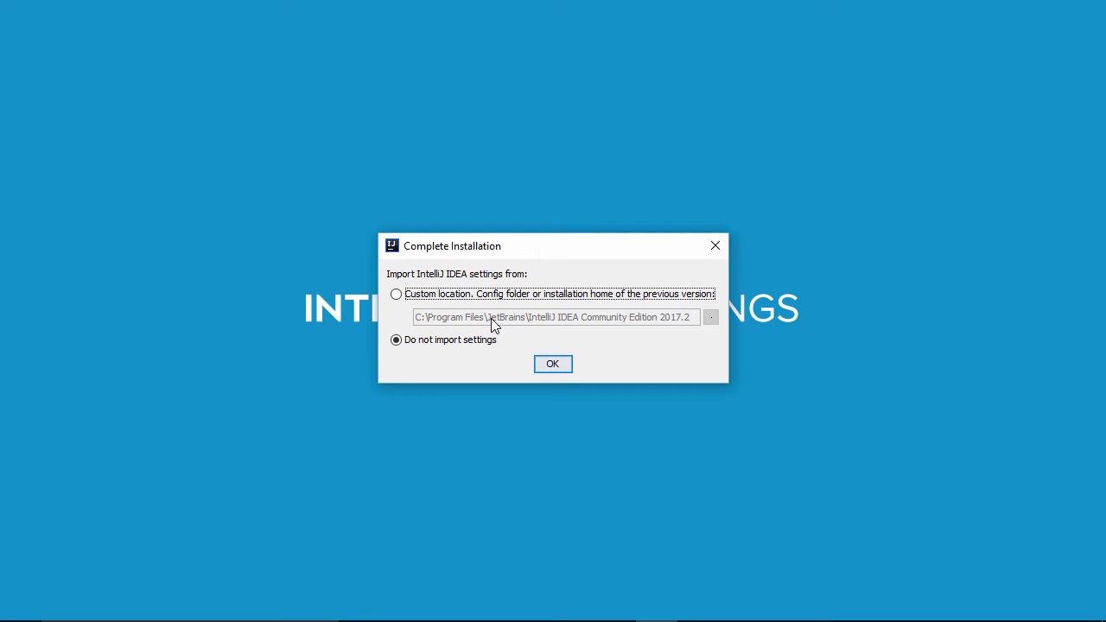
- Choose not to import settings, then complete the initial customization with the IntelliJ theme and default plugins
click(395, 342)
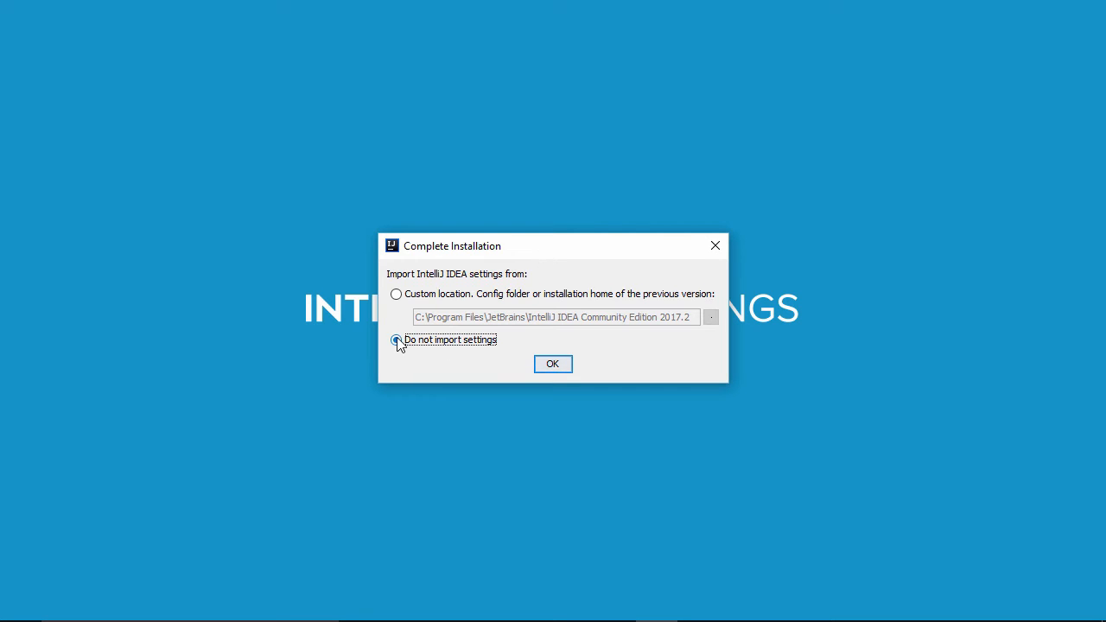
click(553, 367)
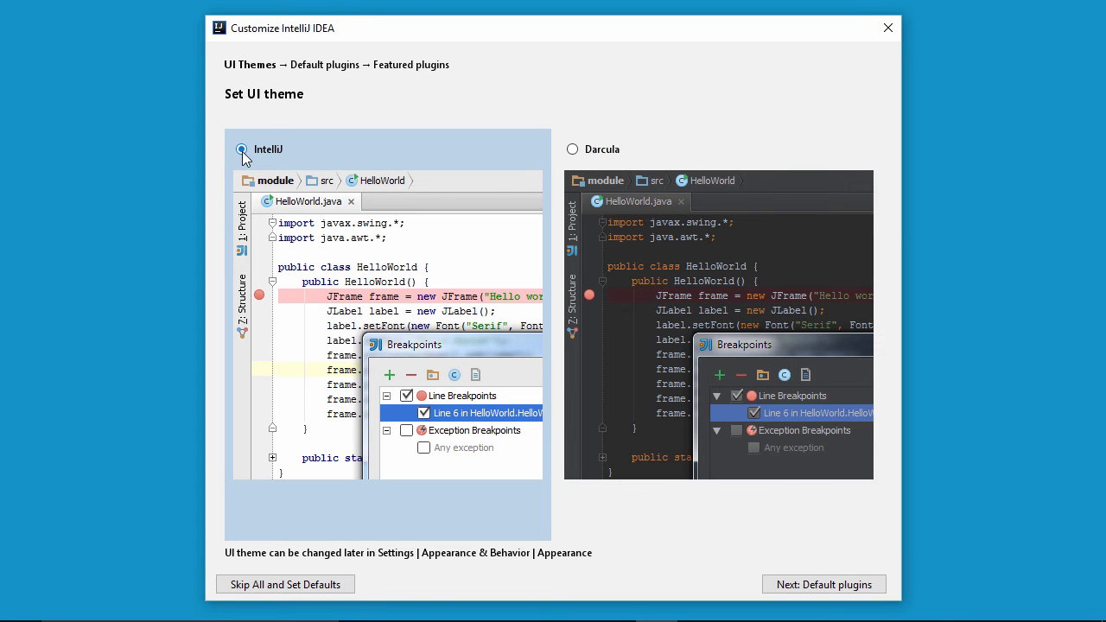
click(792, 588)
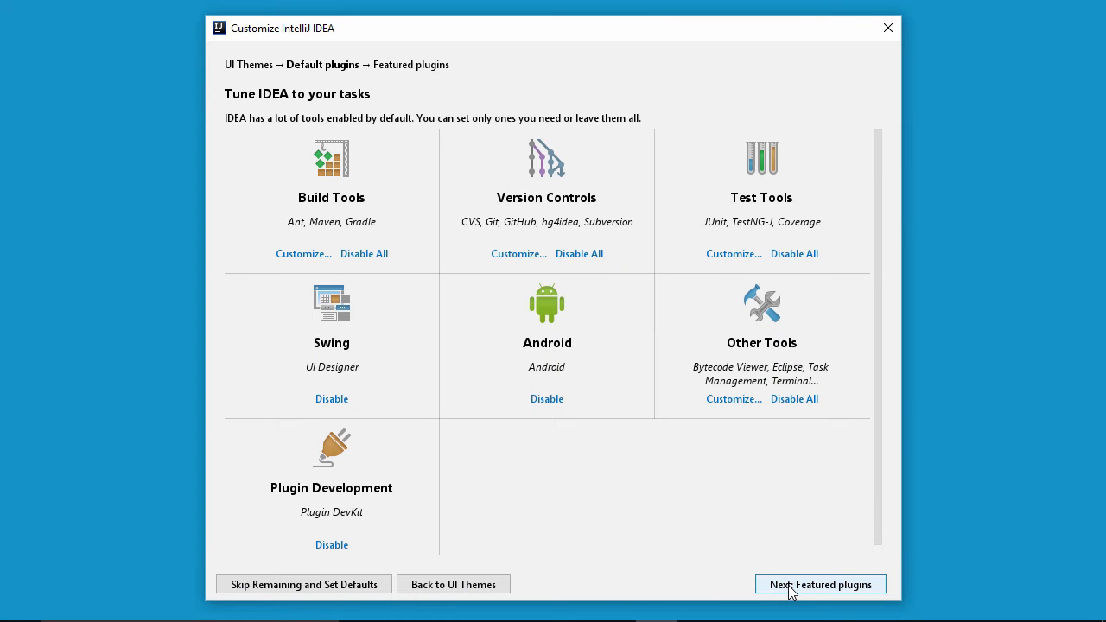
click(792, 586)
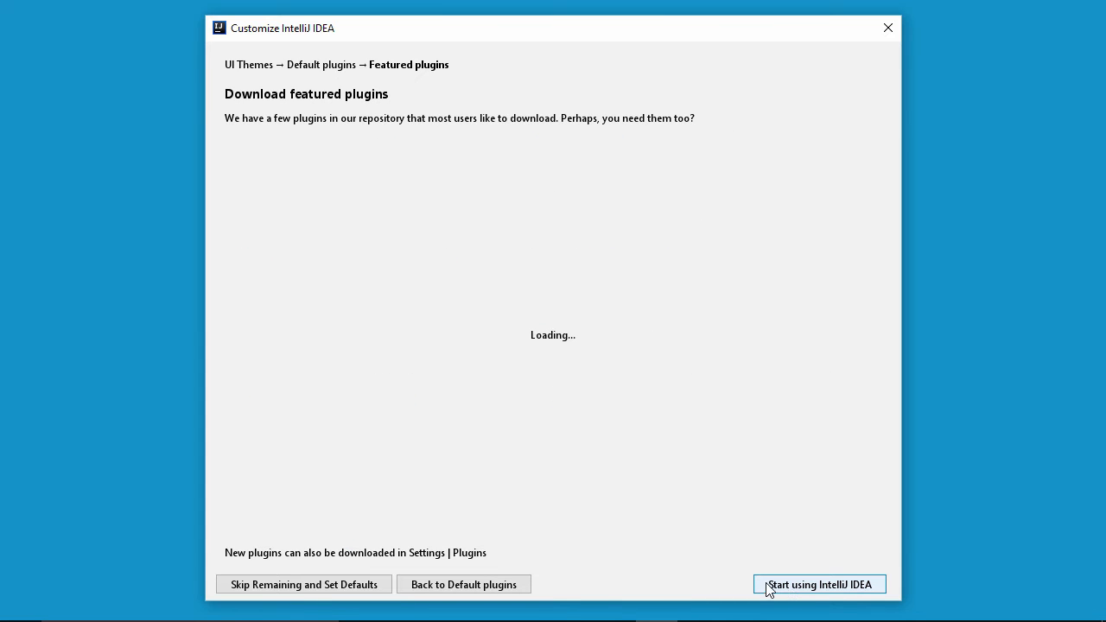
click(821, 585)
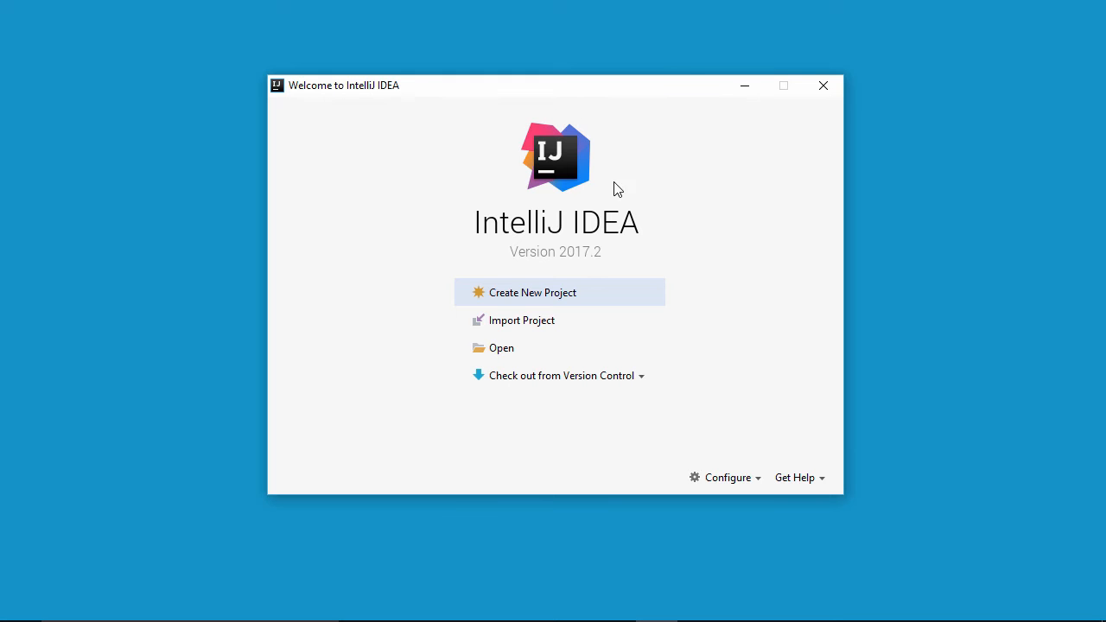
- Open the default Project Structure's SDKs section and start adding a new JDK
click(758, 484)
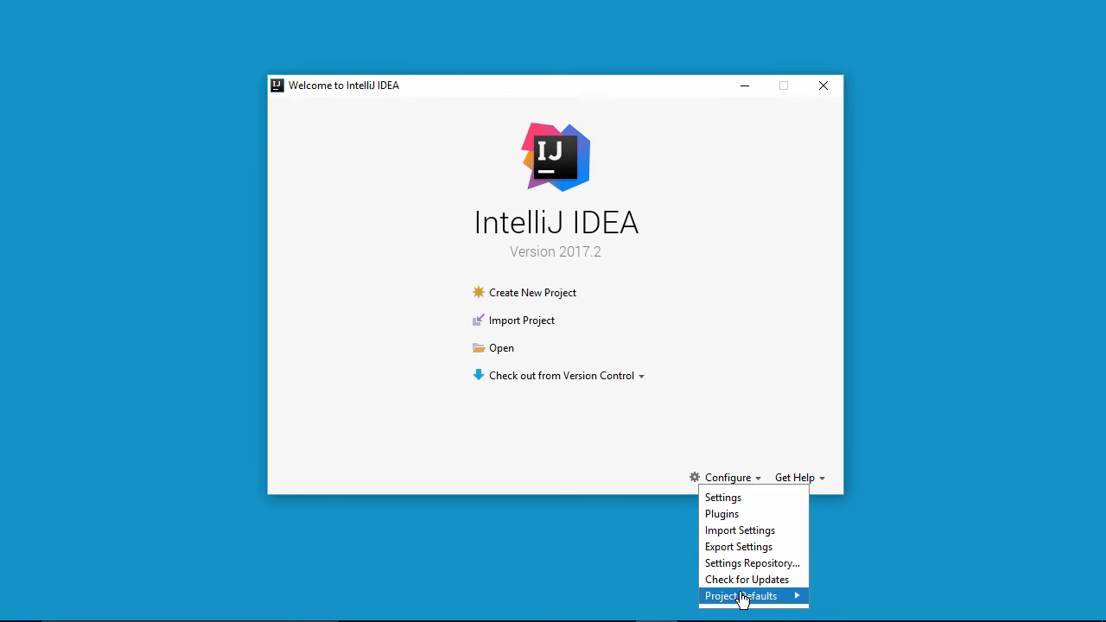
mouse_move(770, 597)
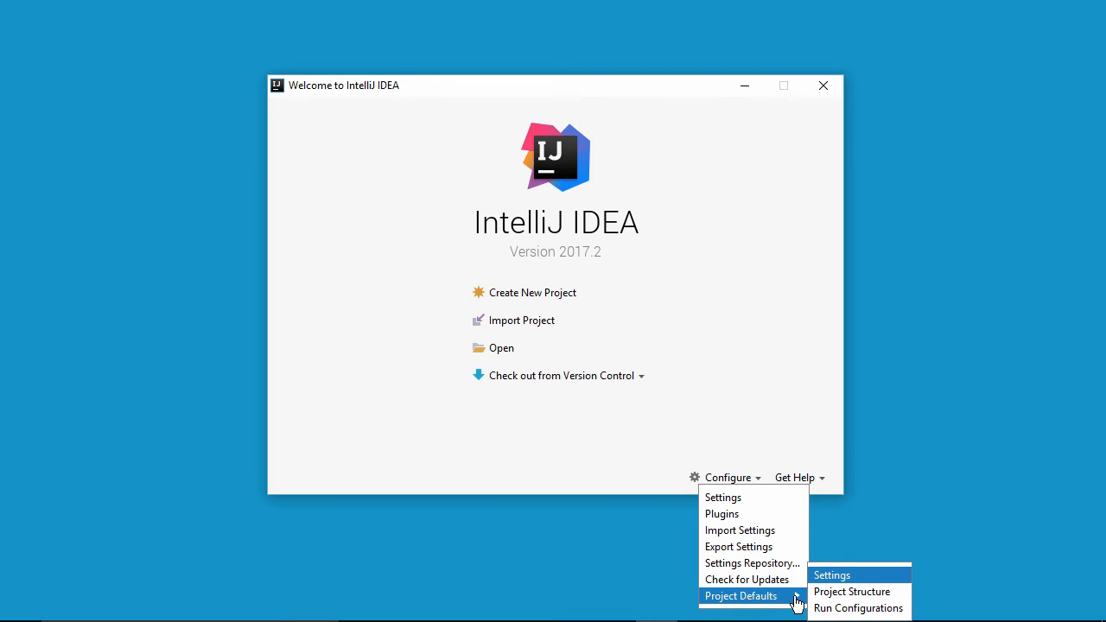
click(862, 595)
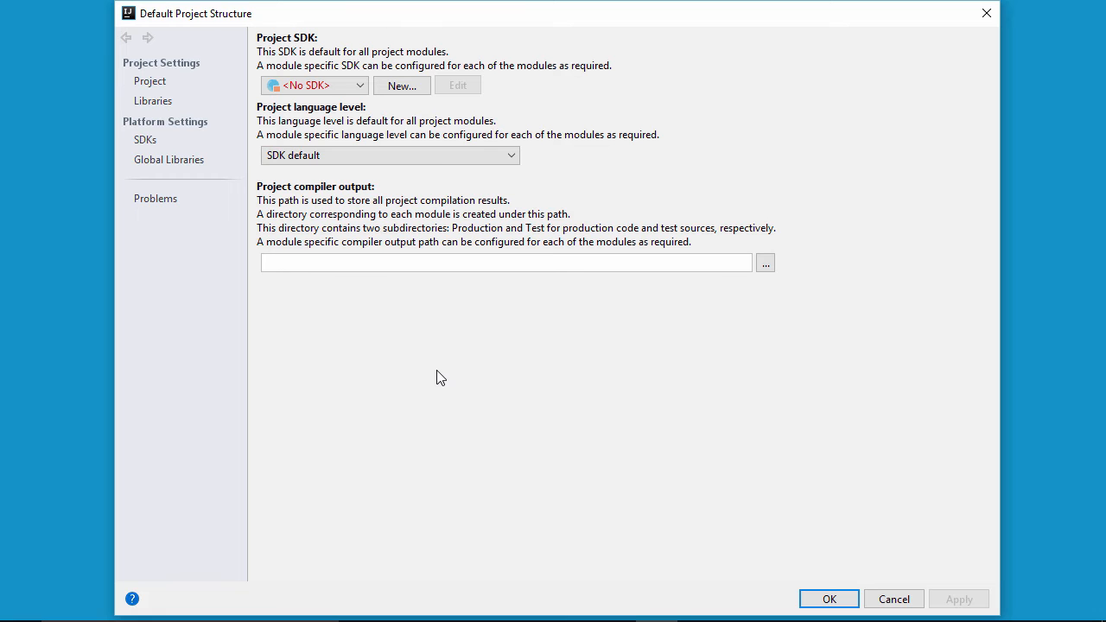
click(144, 147)
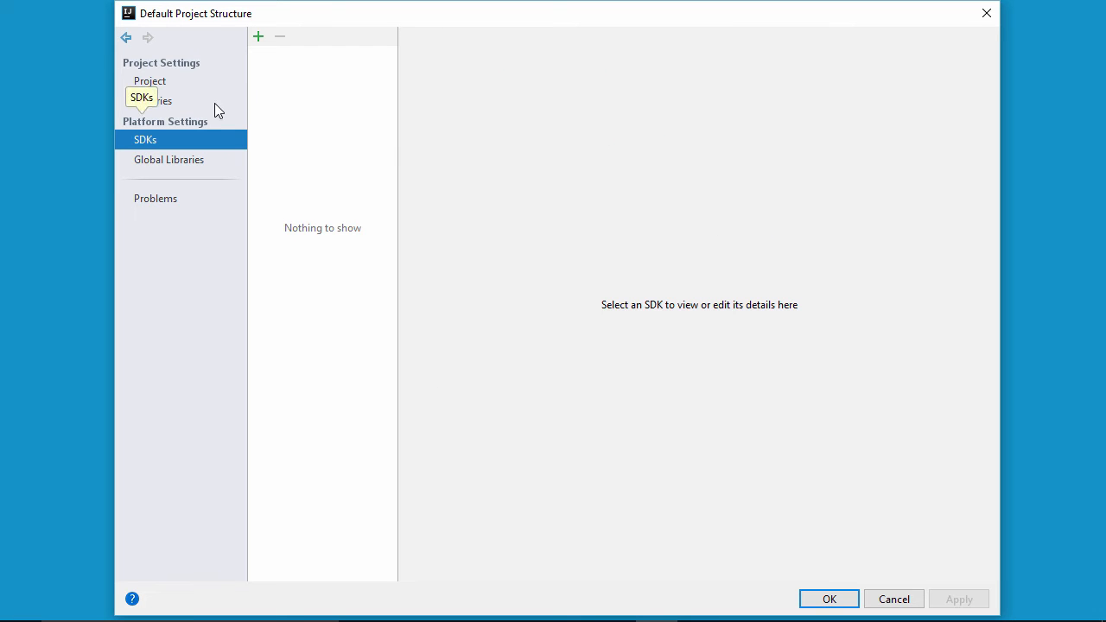
click(259, 37)
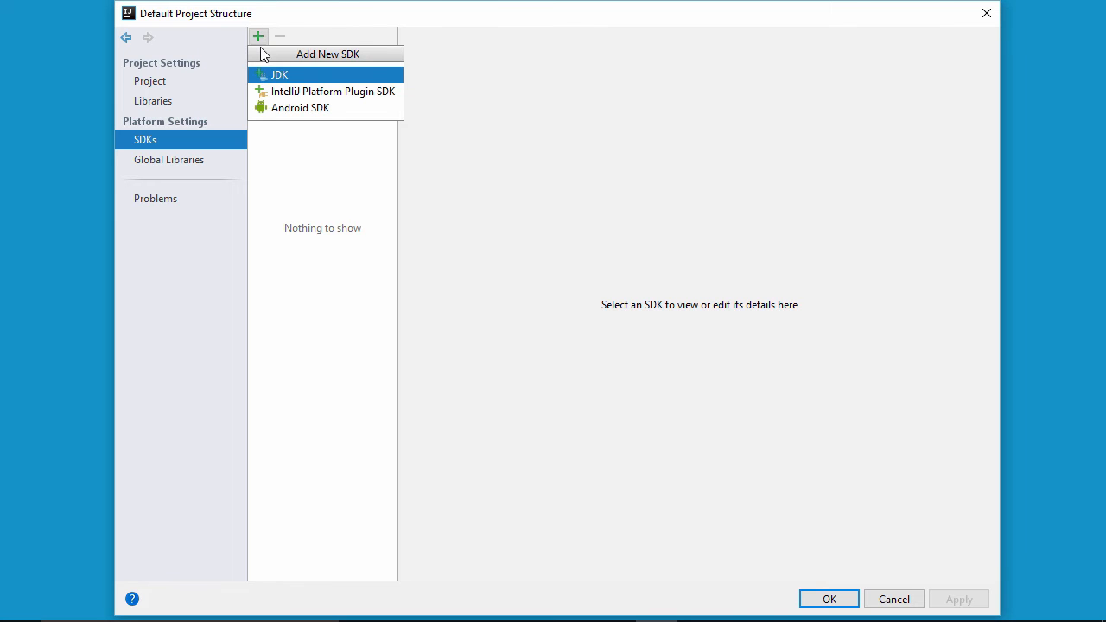
click(283, 78)
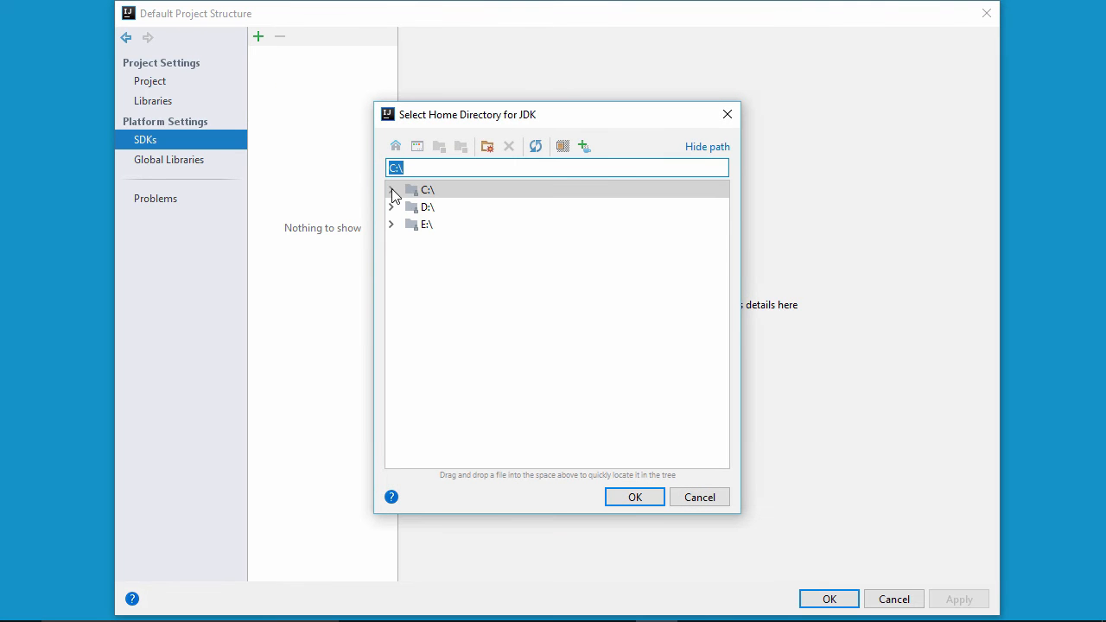
- Select C:\Program Files\Java\jdk1.8.0_141 as the JDK home directory, then apply and close the default project structure
click(392, 190)
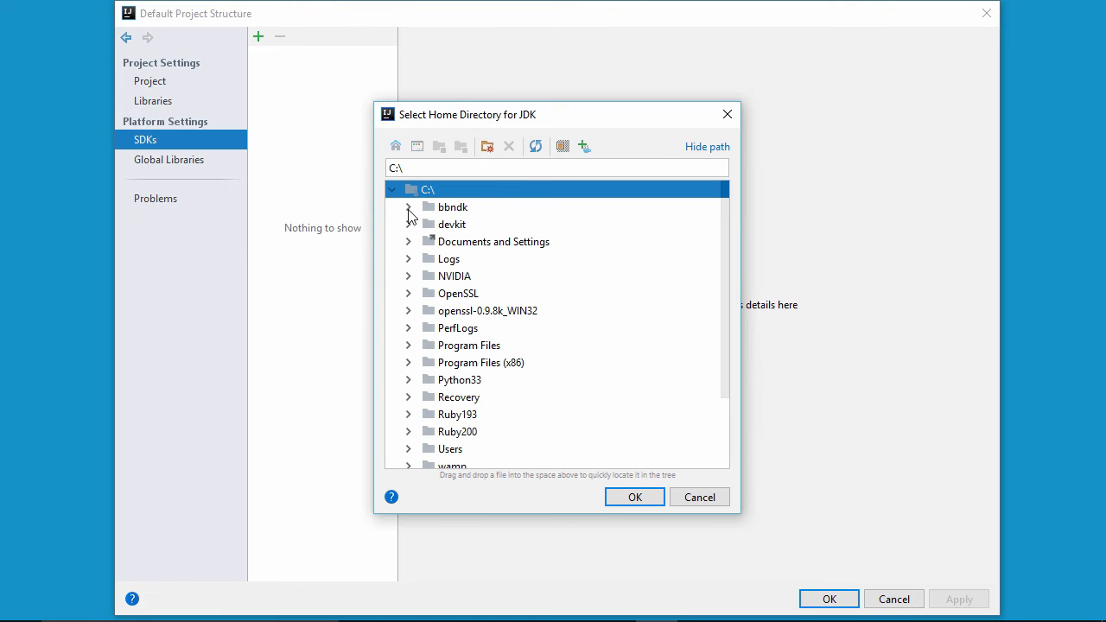
click(433, 342)
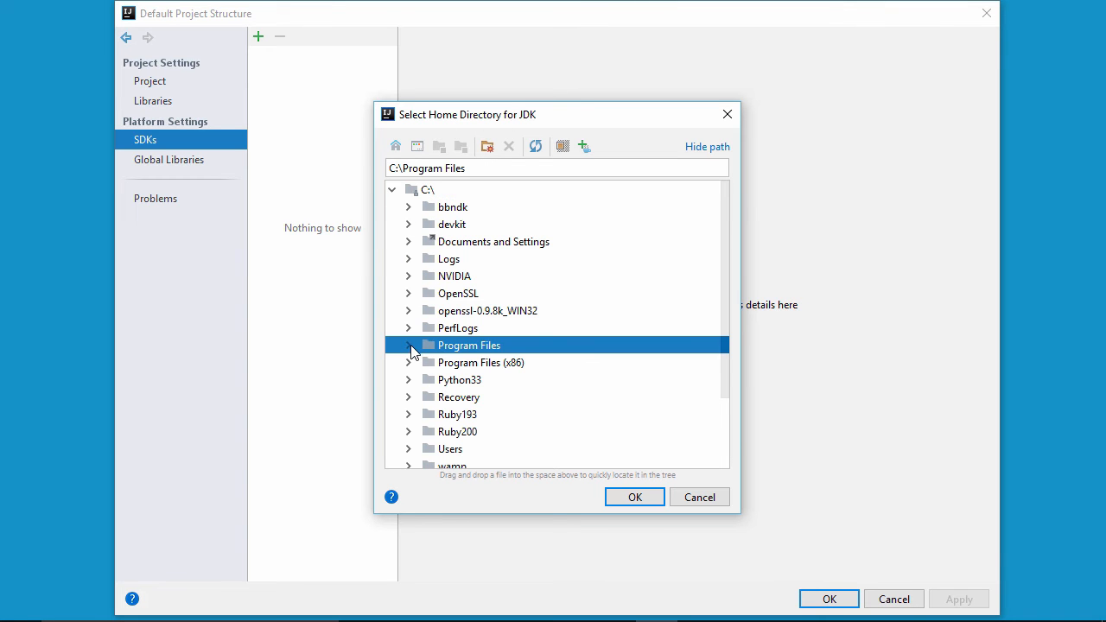
click(409, 346)
click(430, 330)
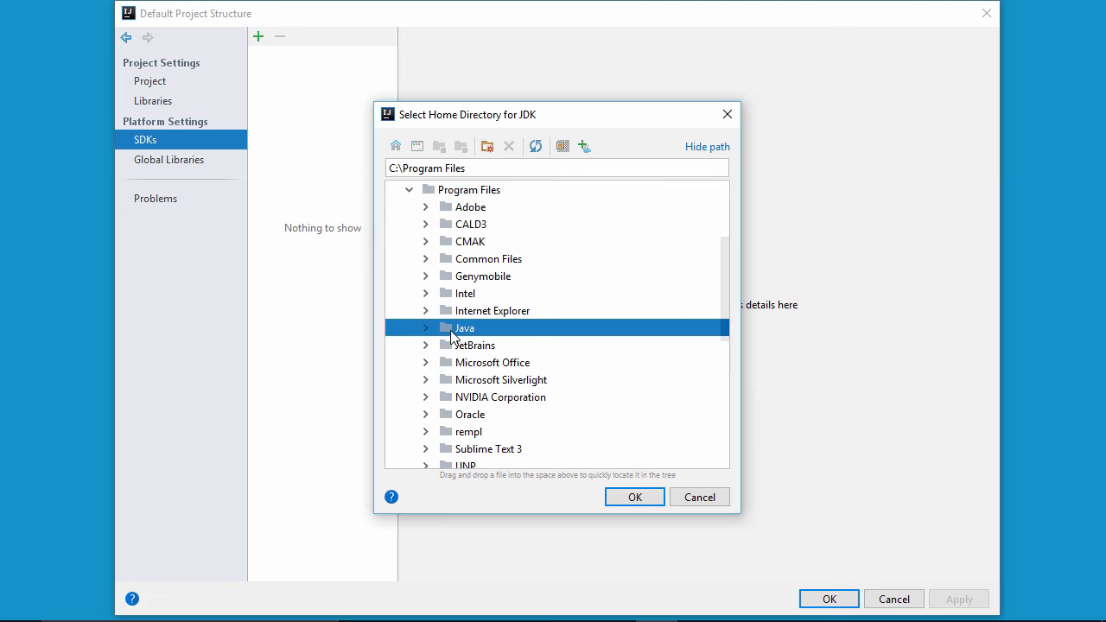
click(425, 329)
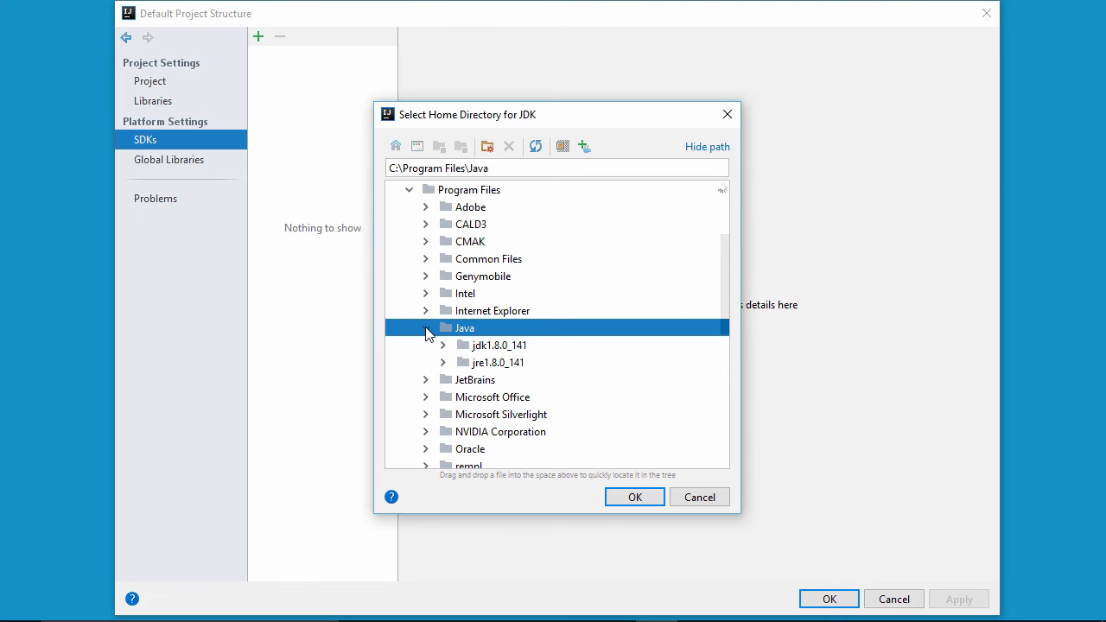
click(484, 347)
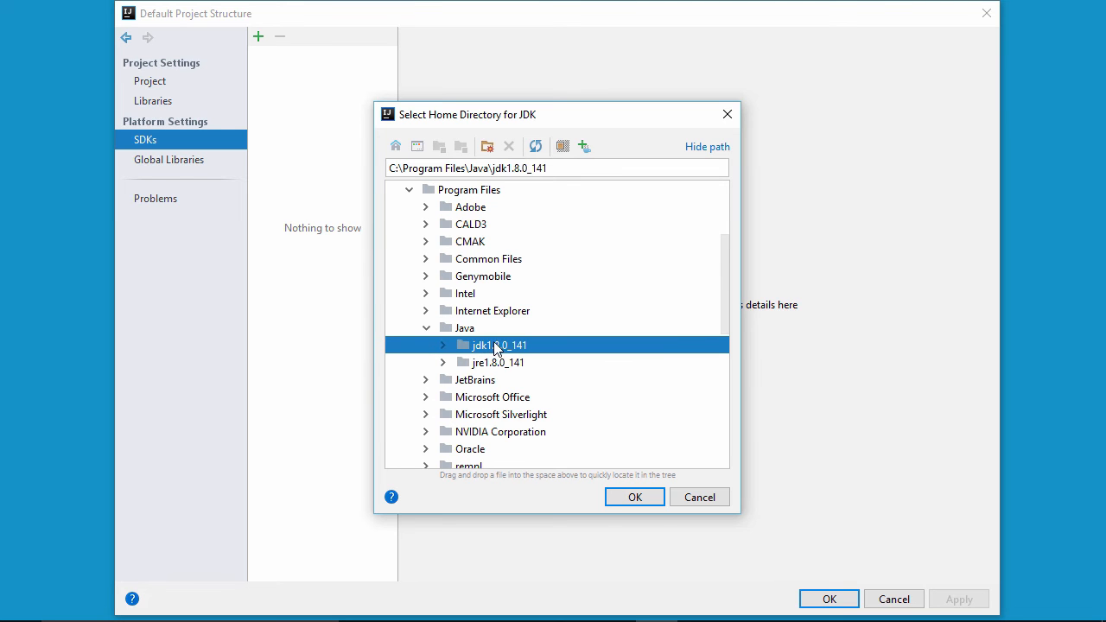
click(633, 498)
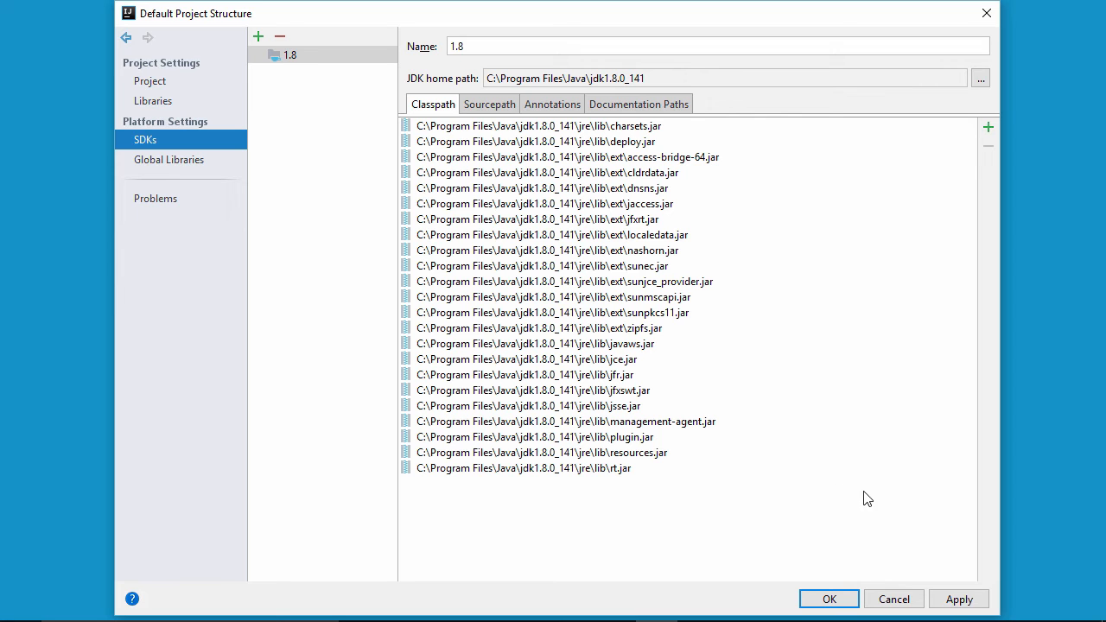
click(954, 599)
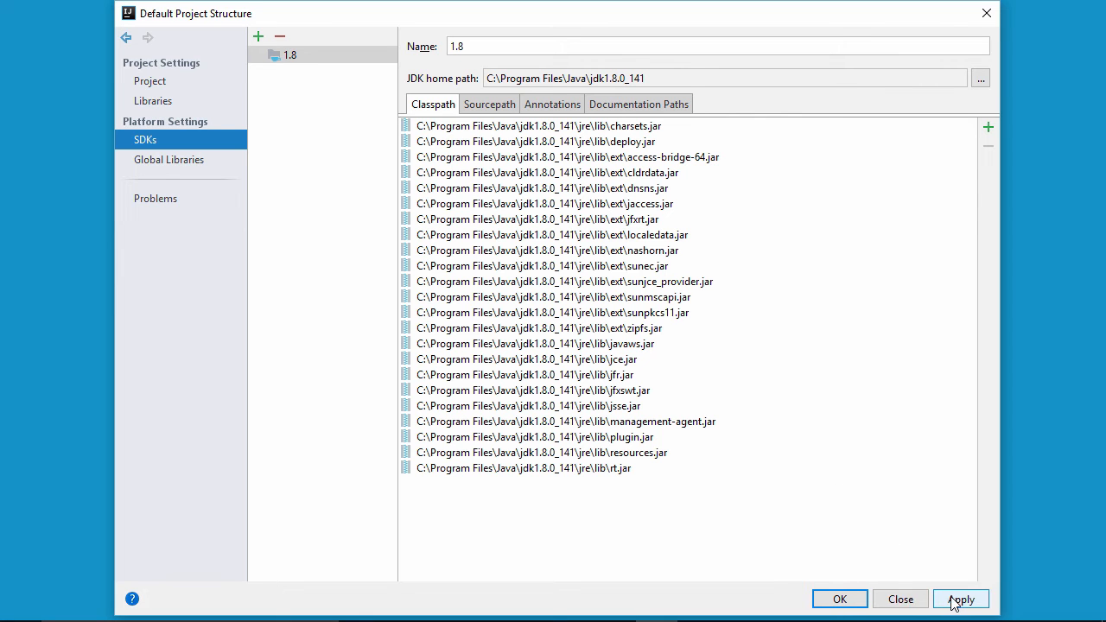
click(841, 599)
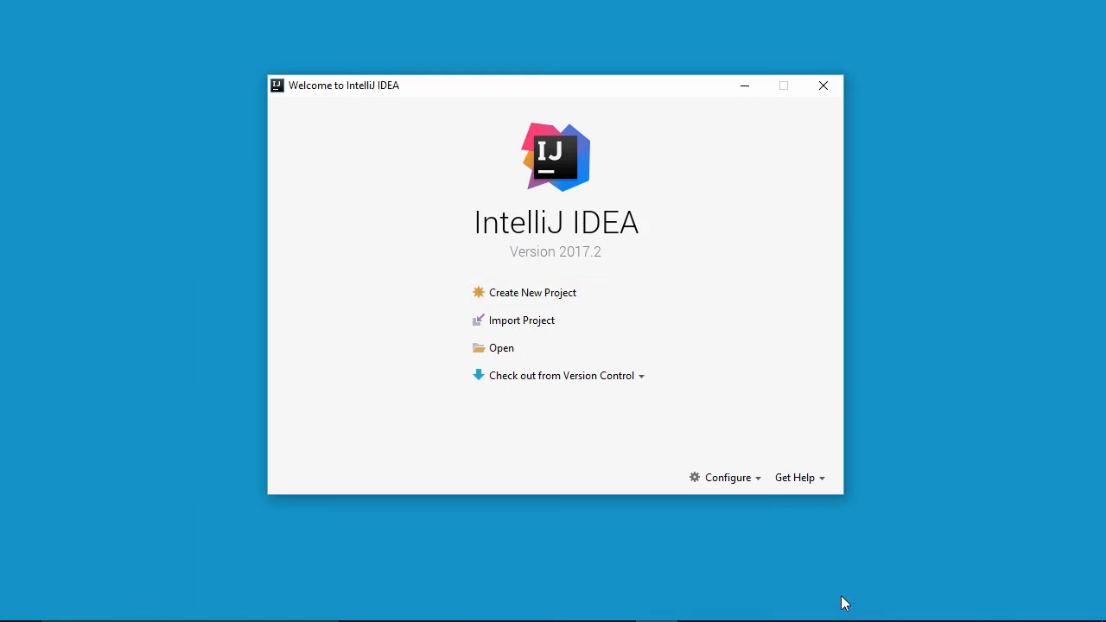
- In the default settings' System Settings, turn off reopening the last project on startup
click(757, 486)
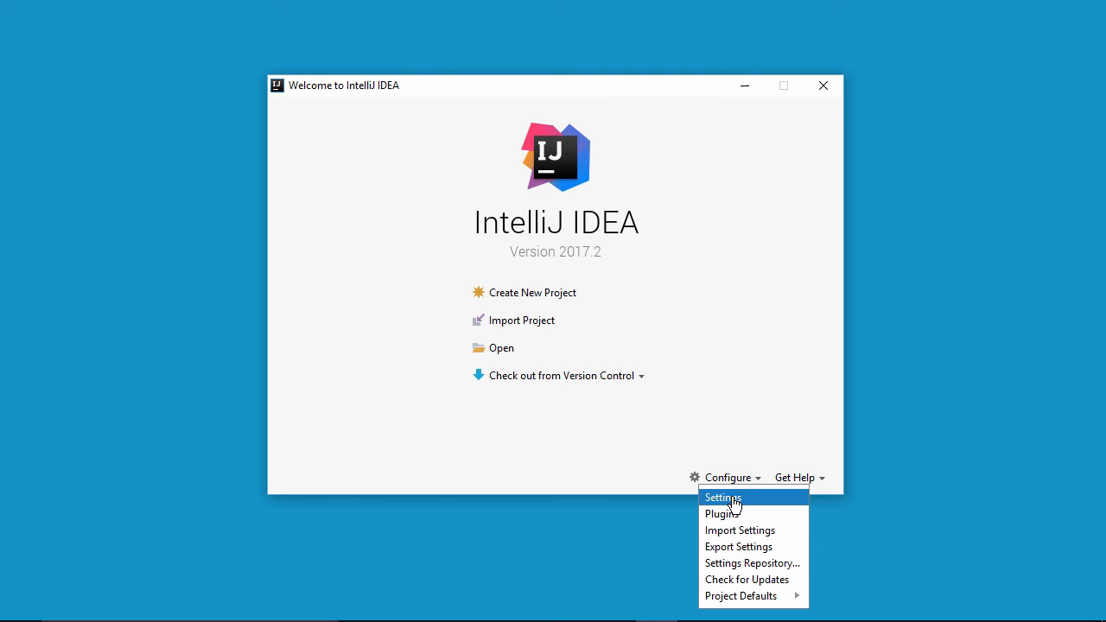
click(732, 501)
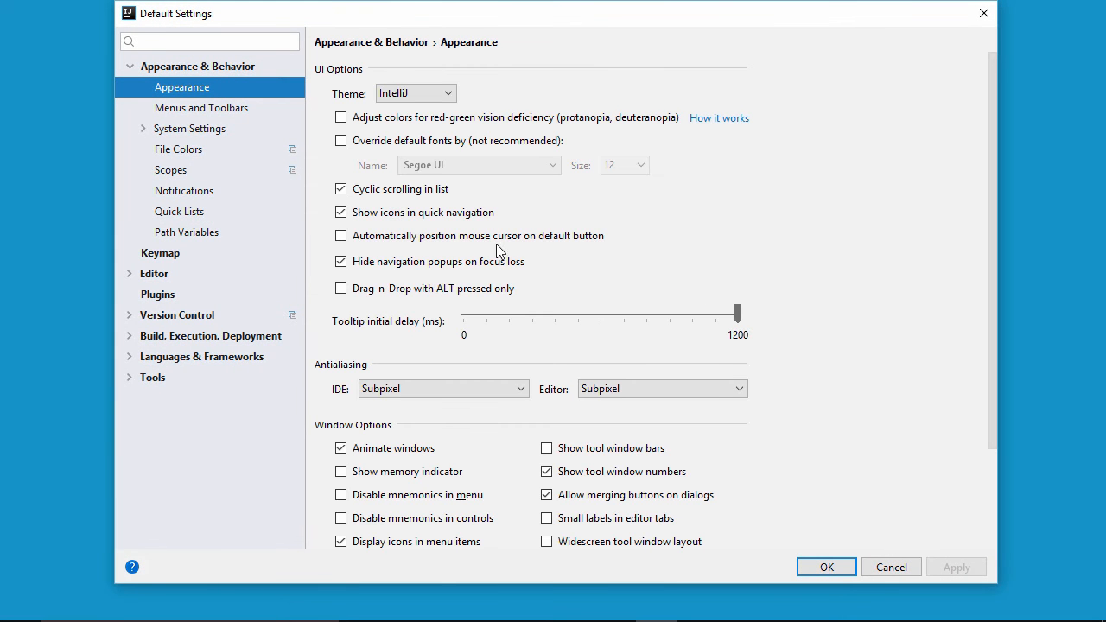
click(173, 70)
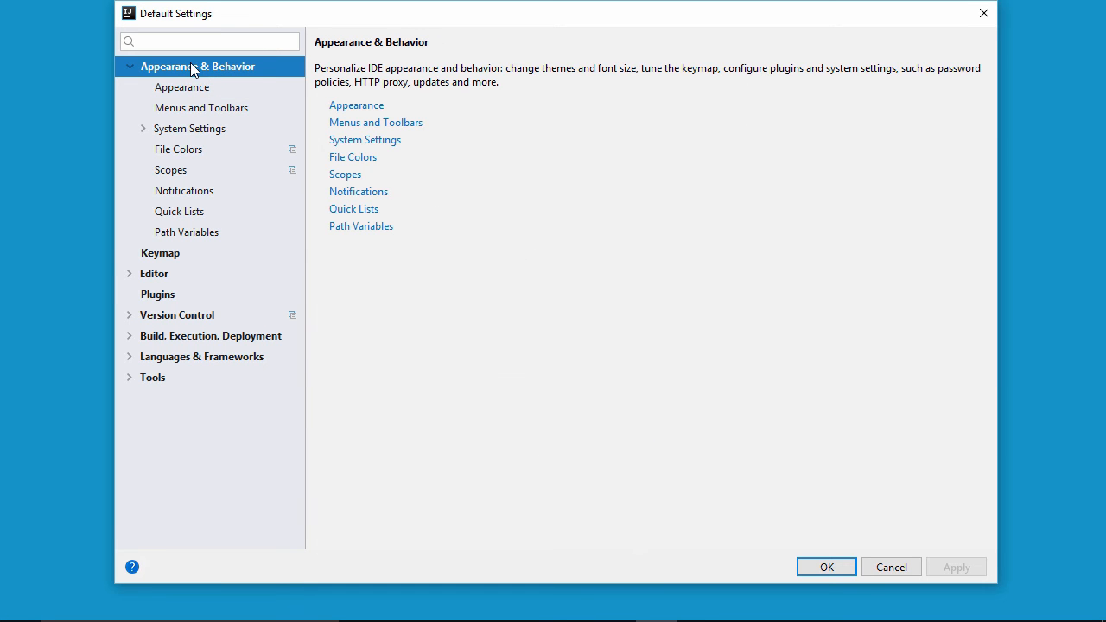
click(179, 134)
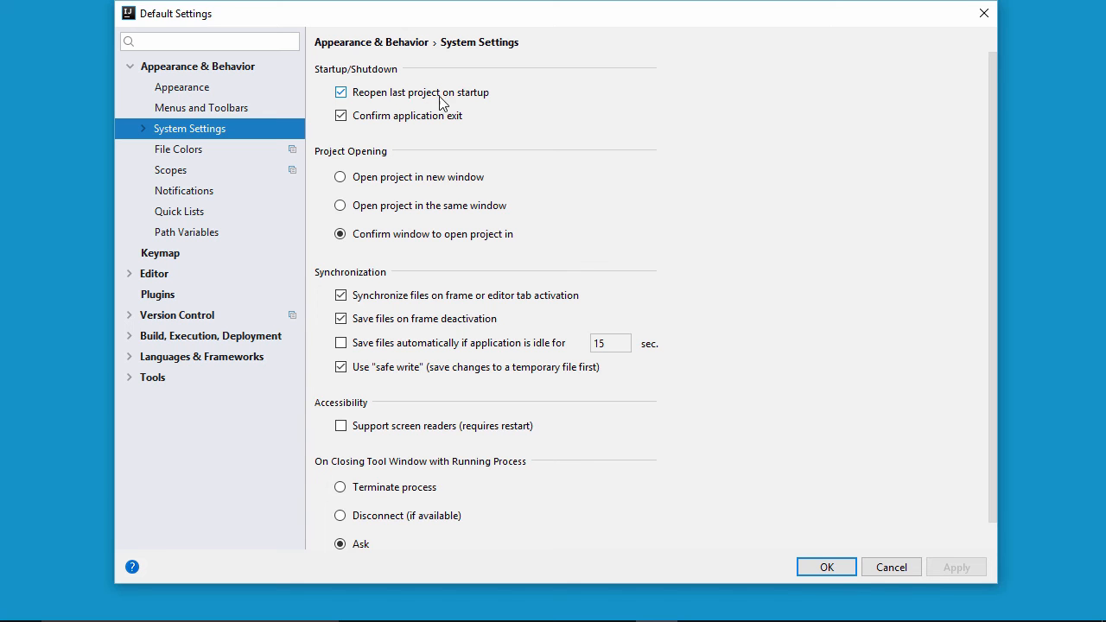
click(342, 93)
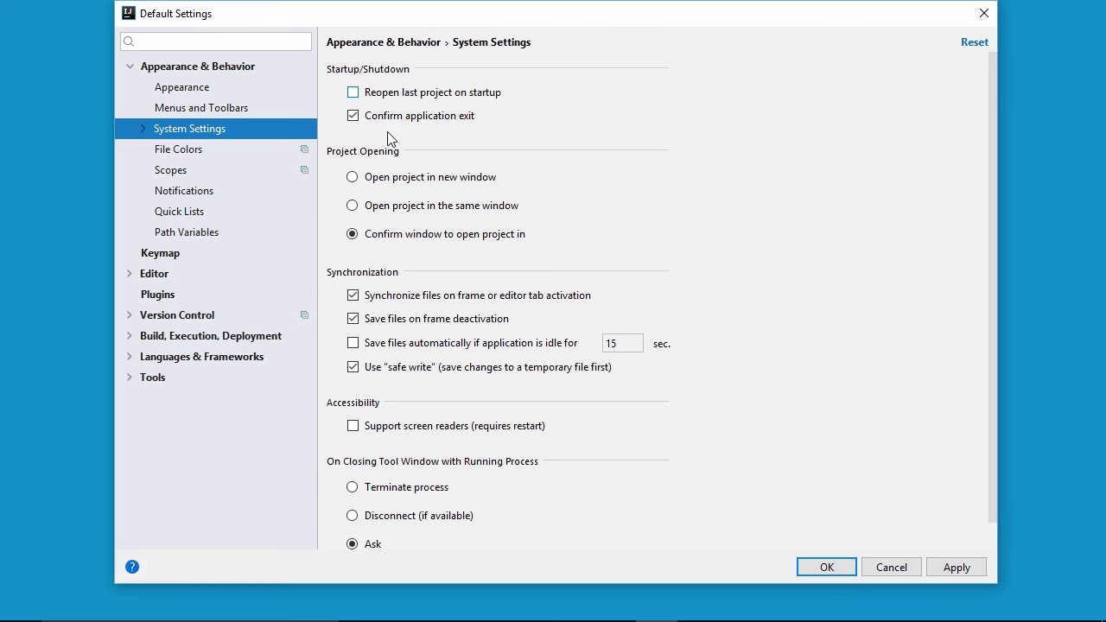
- Turn on Show line numbers in the Editor's General Appearance settings
click(153, 274)
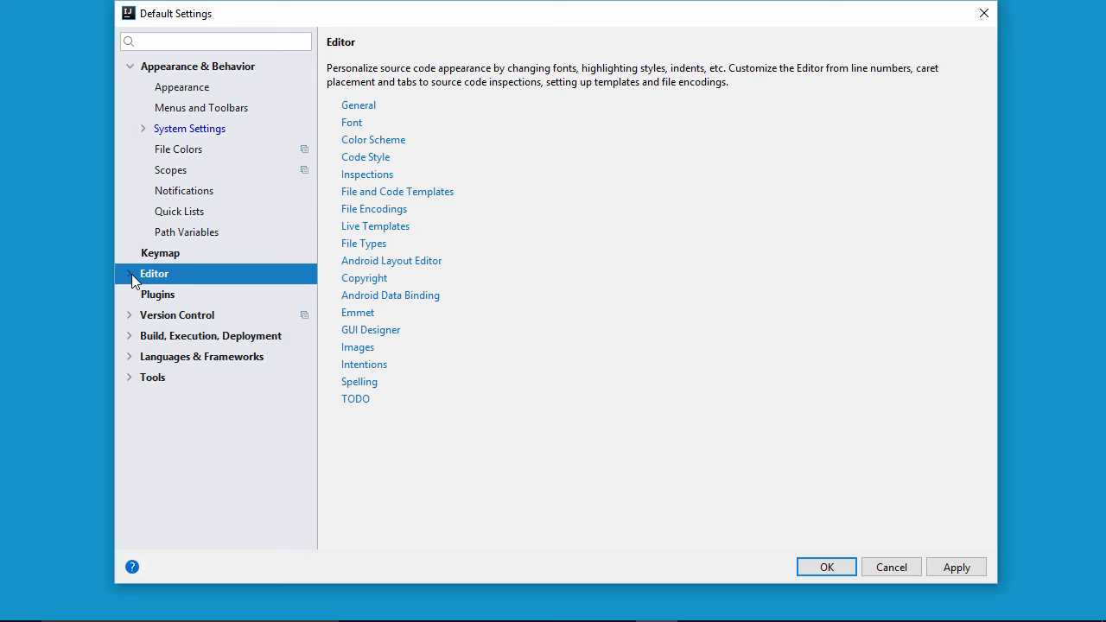
click(130, 274)
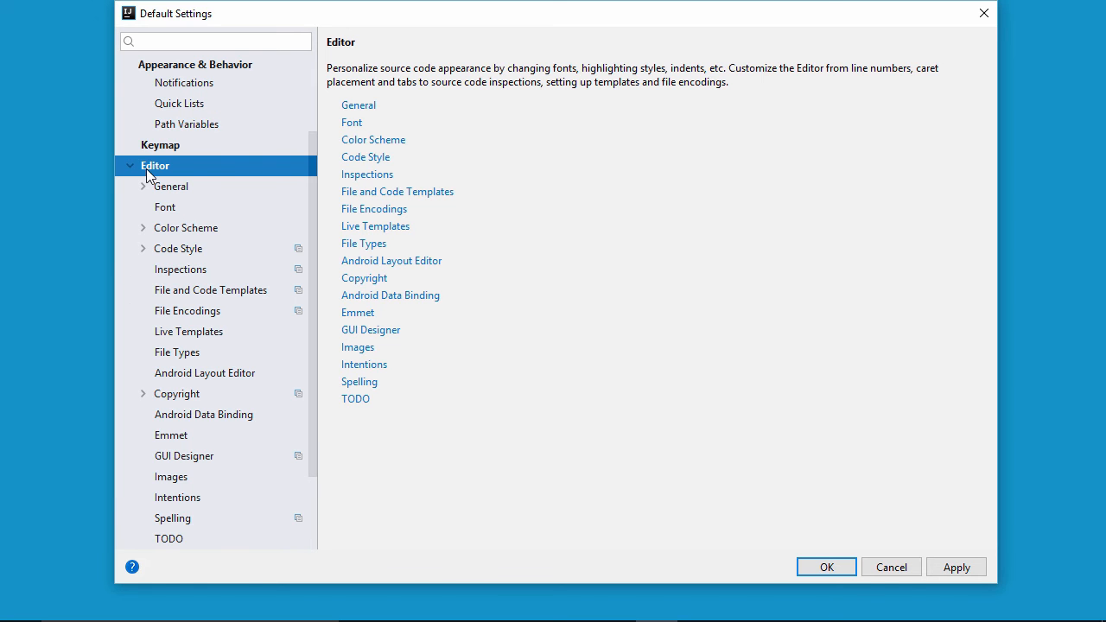
click(165, 194)
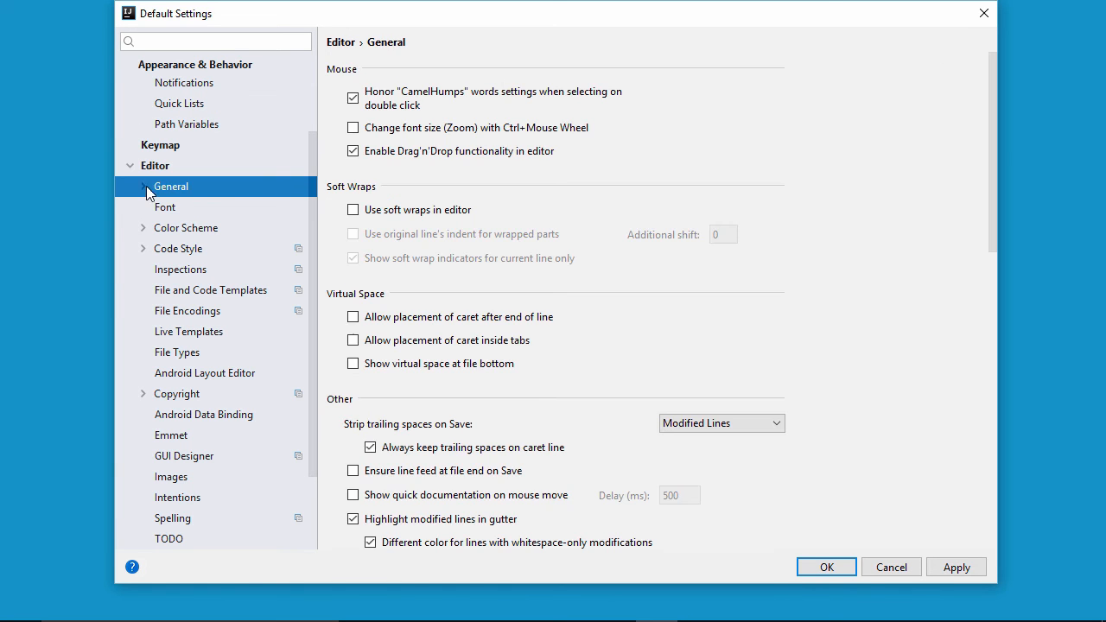
click(144, 188)
click(141, 189)
click(140, 187)
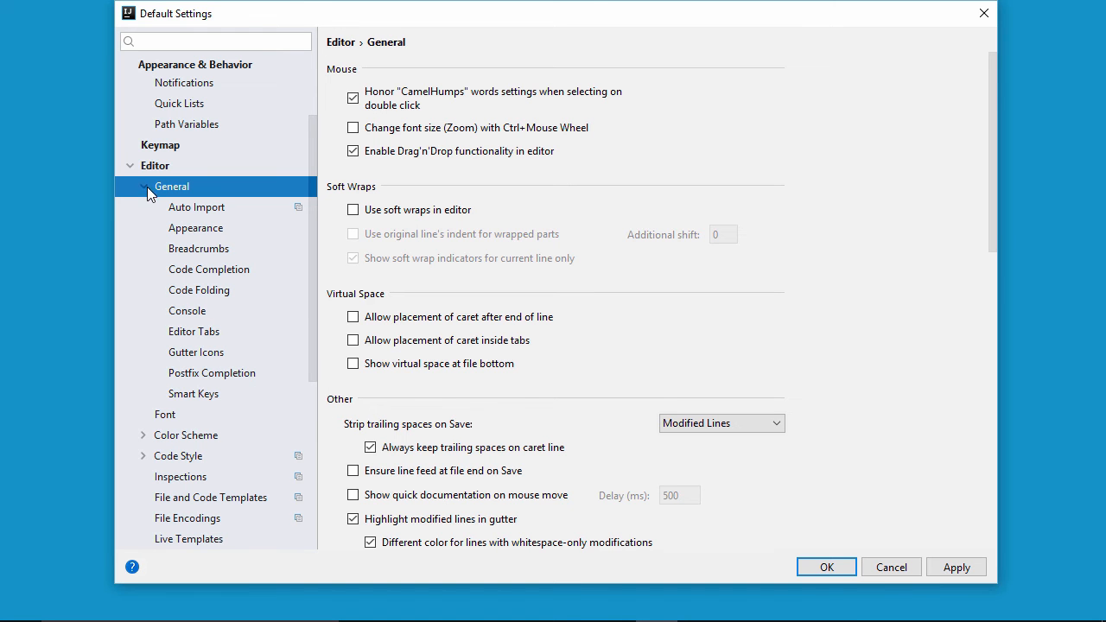
click(196, 231)
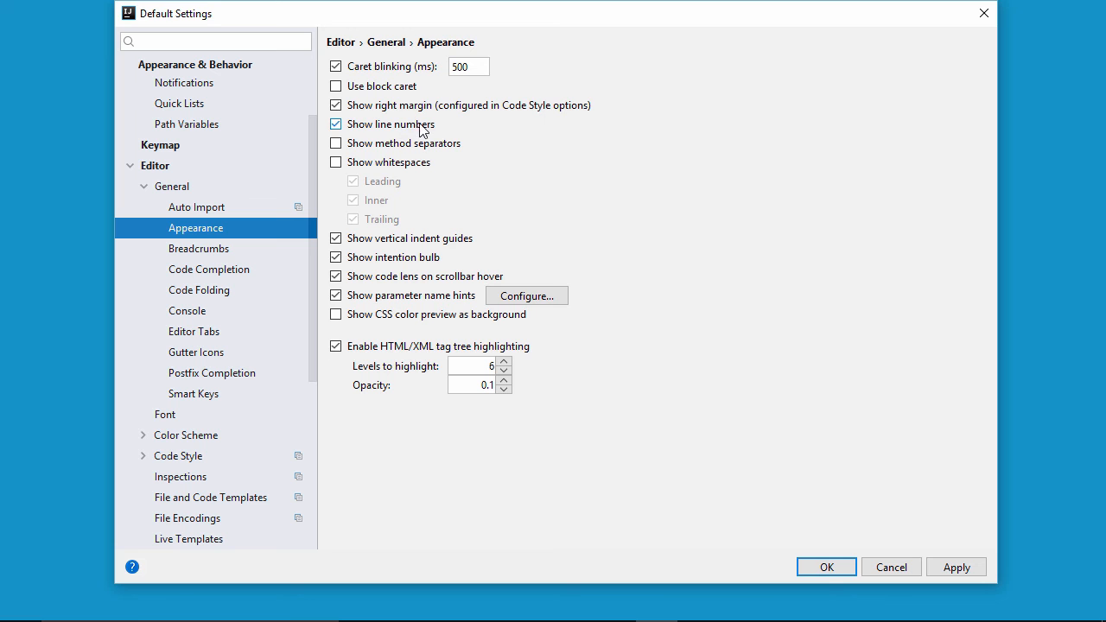
click(336, 127)
- Set the editor font size to 17 and line spacing to 1.1, then apply the settings
scroll(195, 341, up, 2)
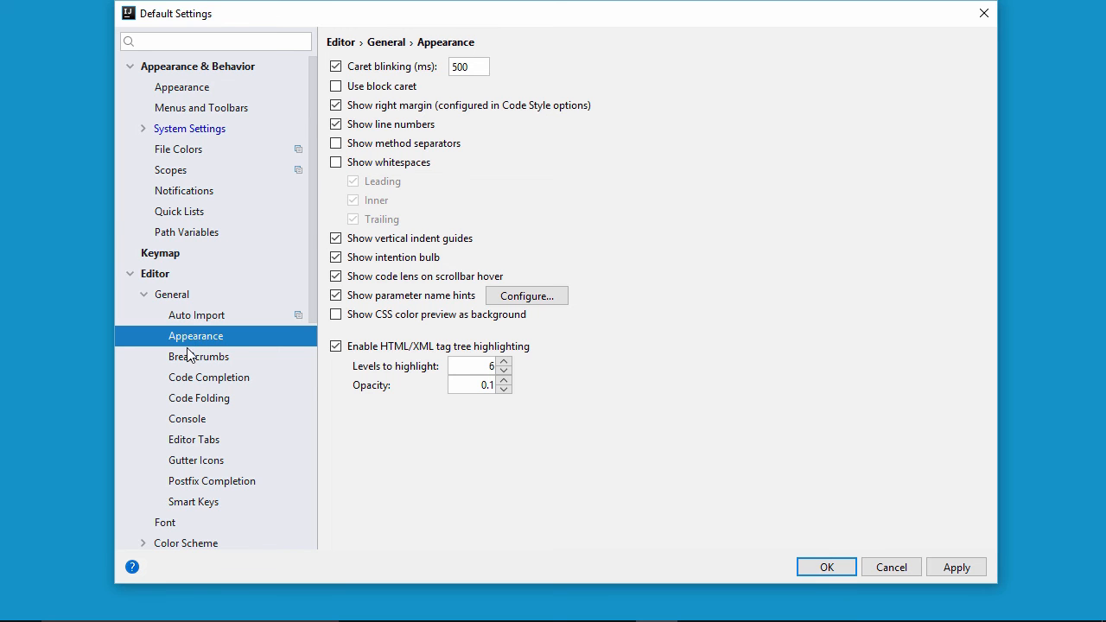
scroll(188, 352, down, 1)
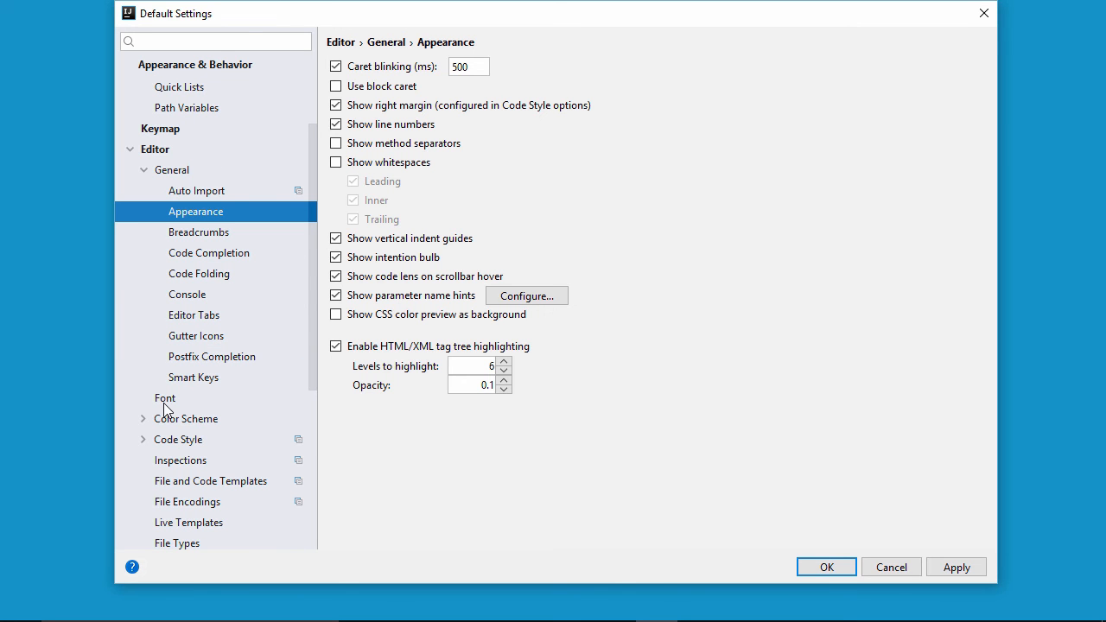
click(166, 400)
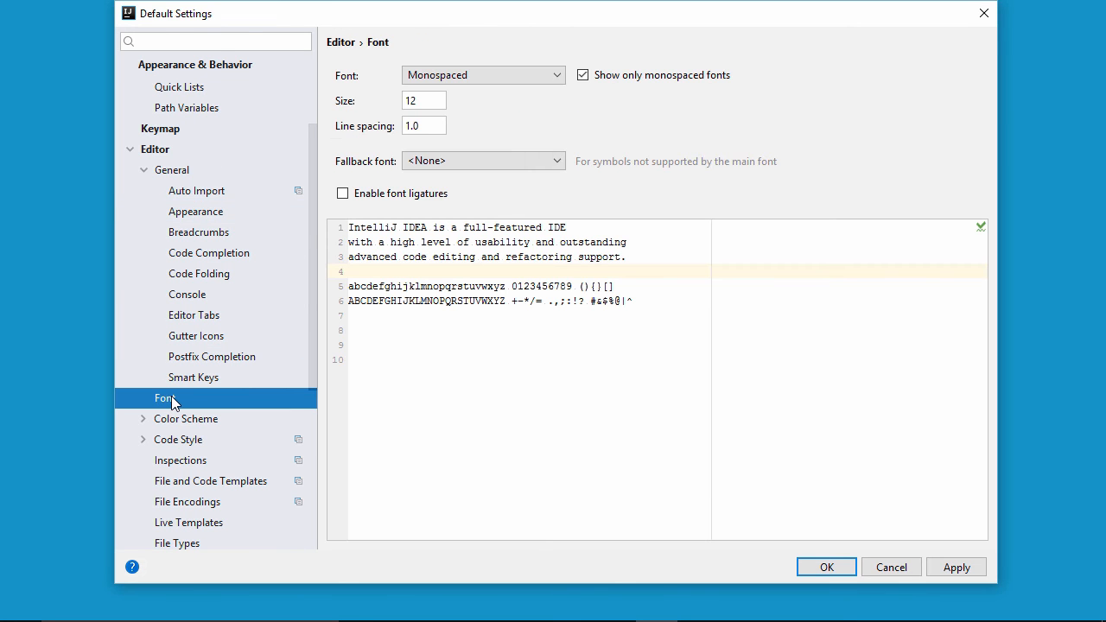
click(423, 100)
key(BackSpace)
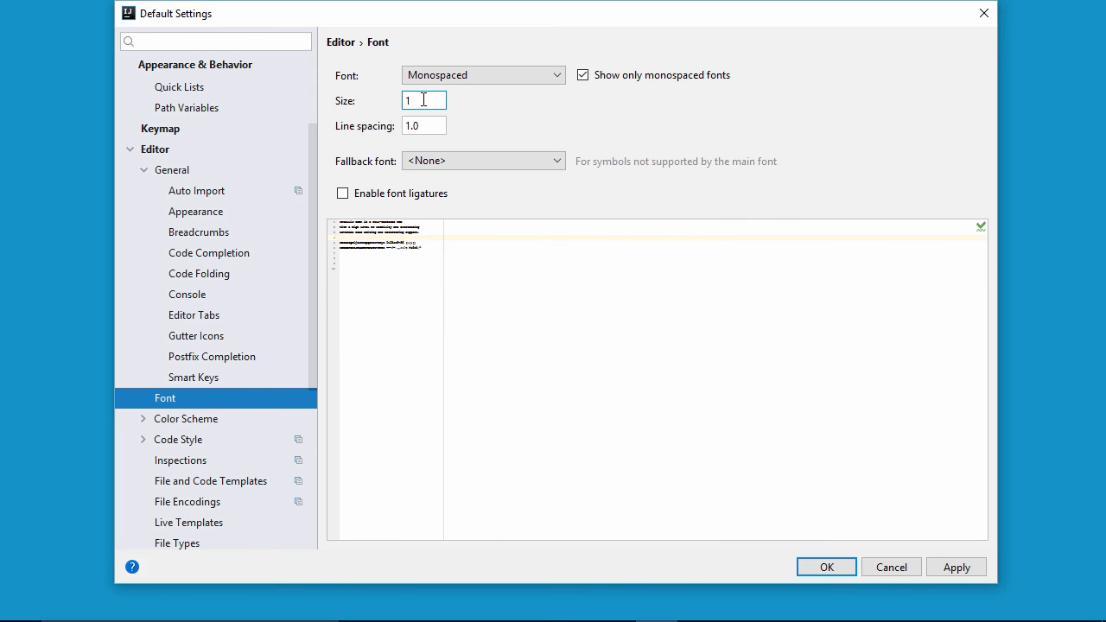
text(7)
click(430, 122)
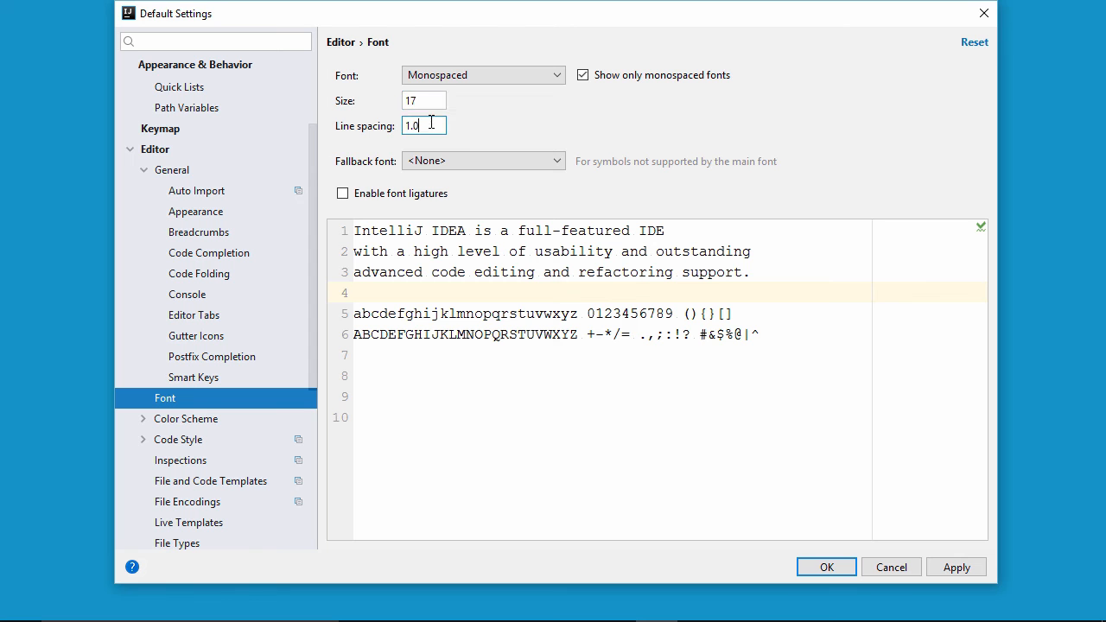
key(BackSpace)
text(1)
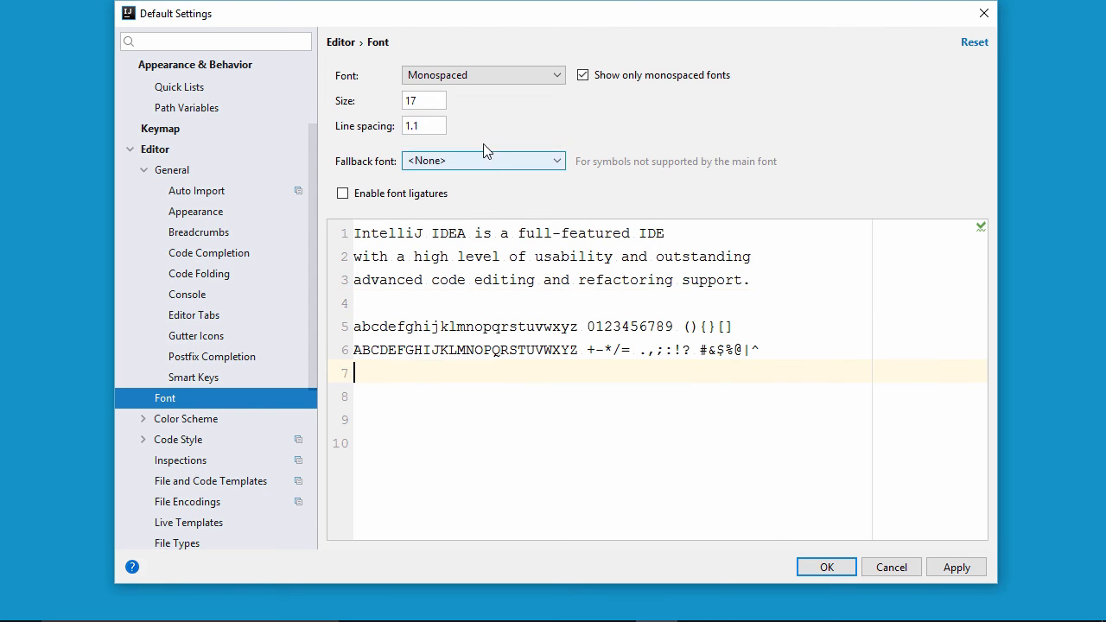
click(955, 567)
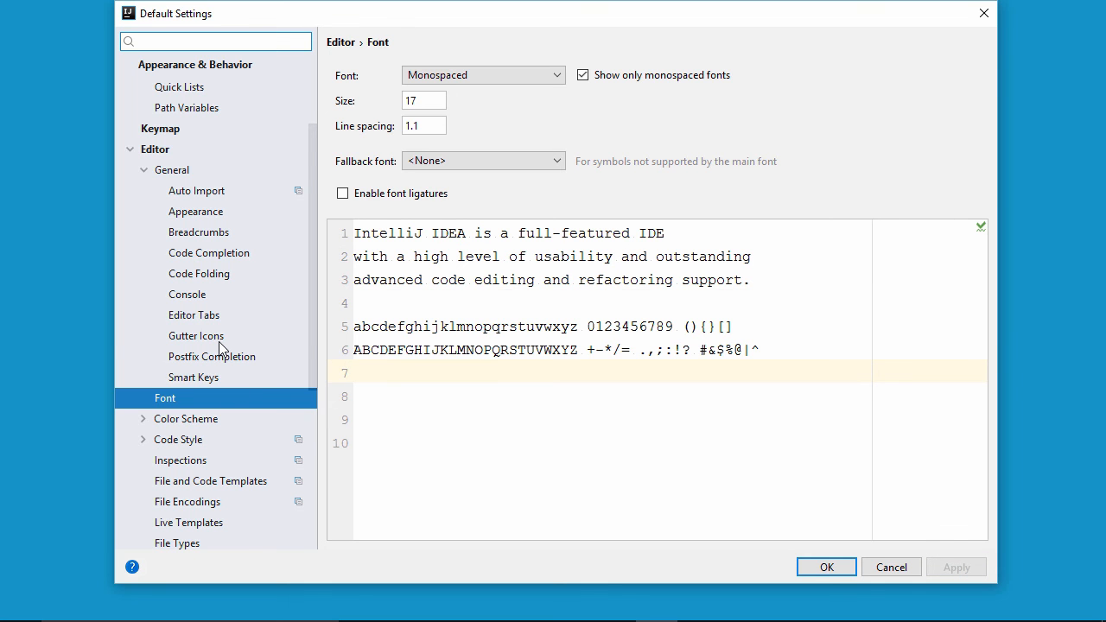
- In the Java code style's tabs and indents, enable Use tab character and Smart tabs, then apply and close the default settings
scroll(221, 346, down, 2)
scroll(222, 346, up, 3)
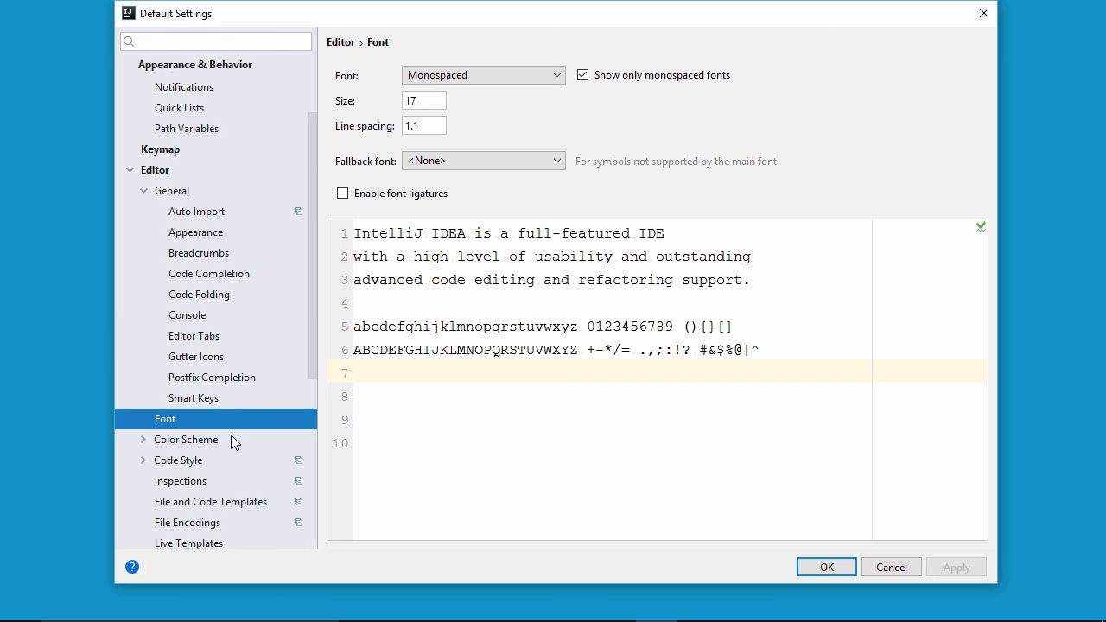
scroll(231, 442, down, 1)
click(143, 398)
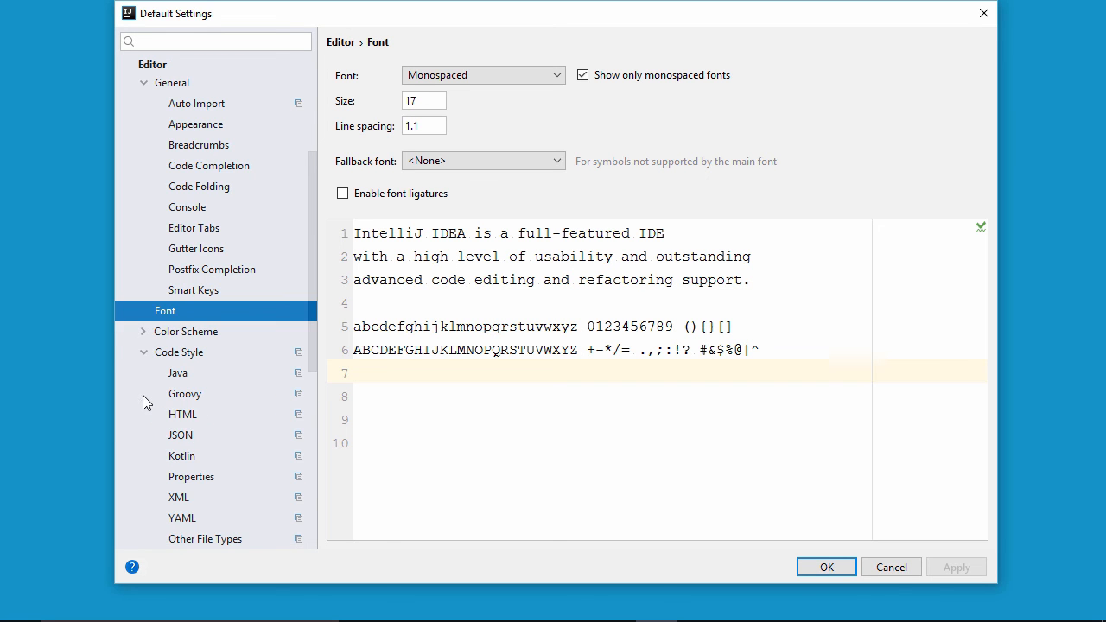
click(164, 353)
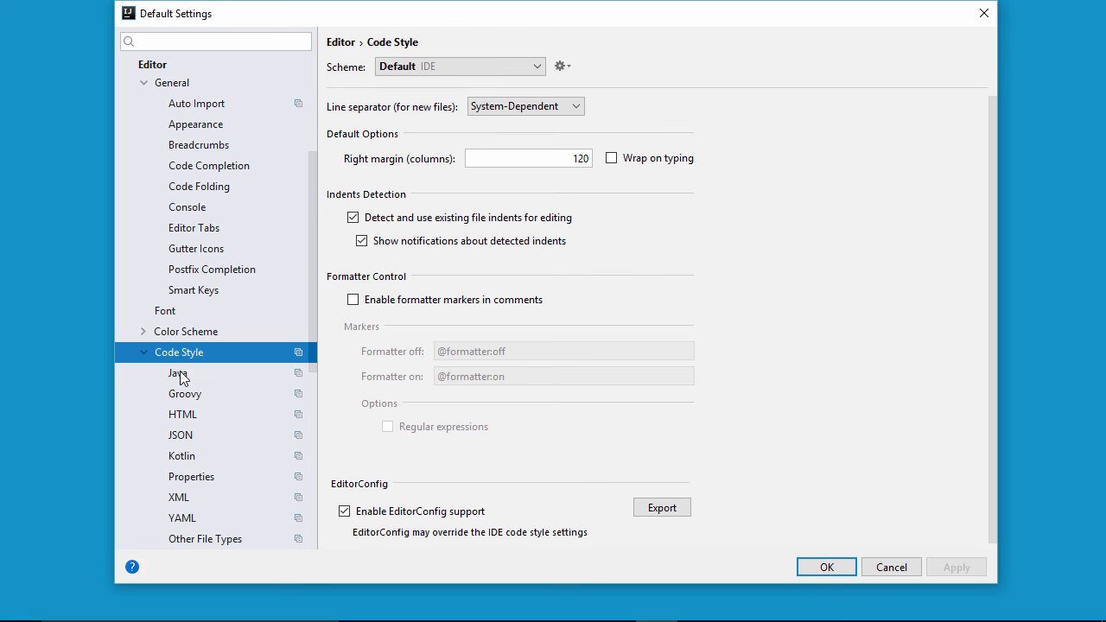
click(181, 373)
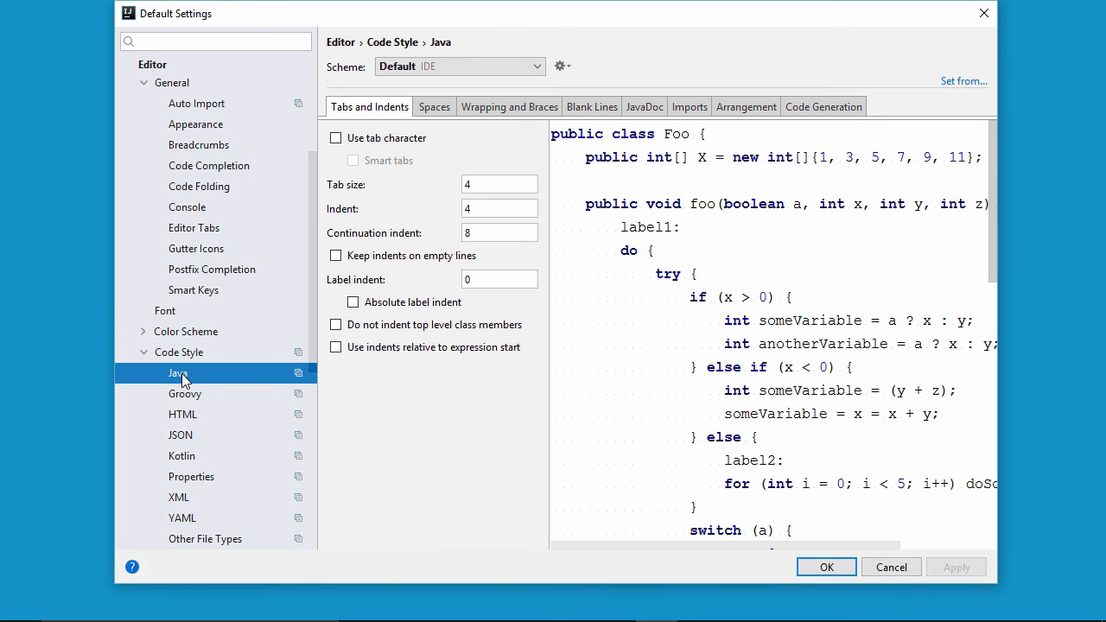
click(336, 139)
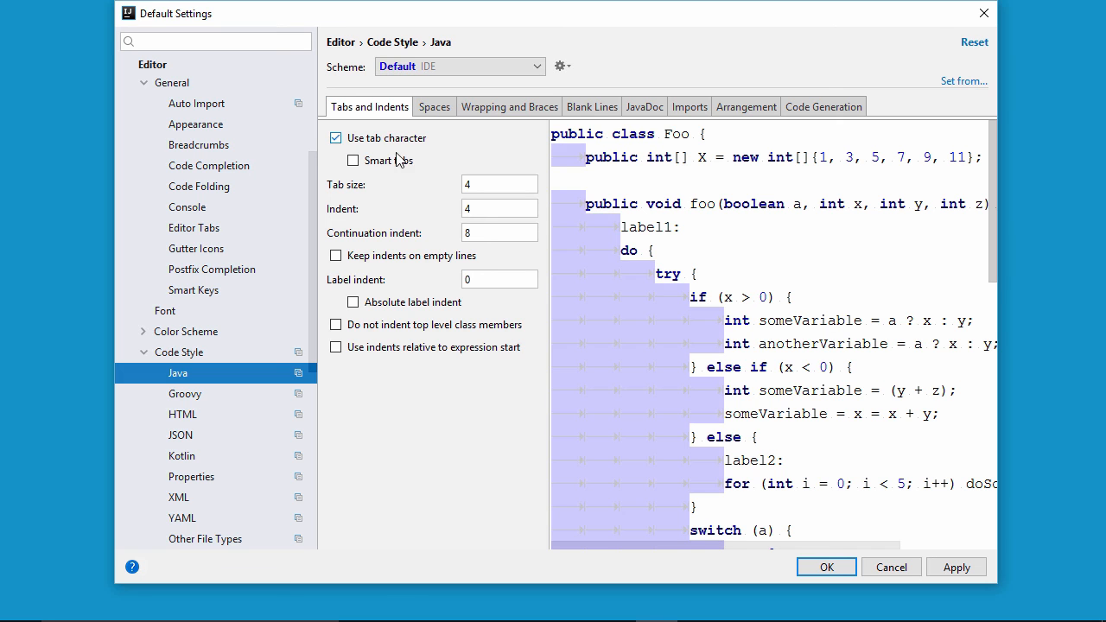
click(353, 163)
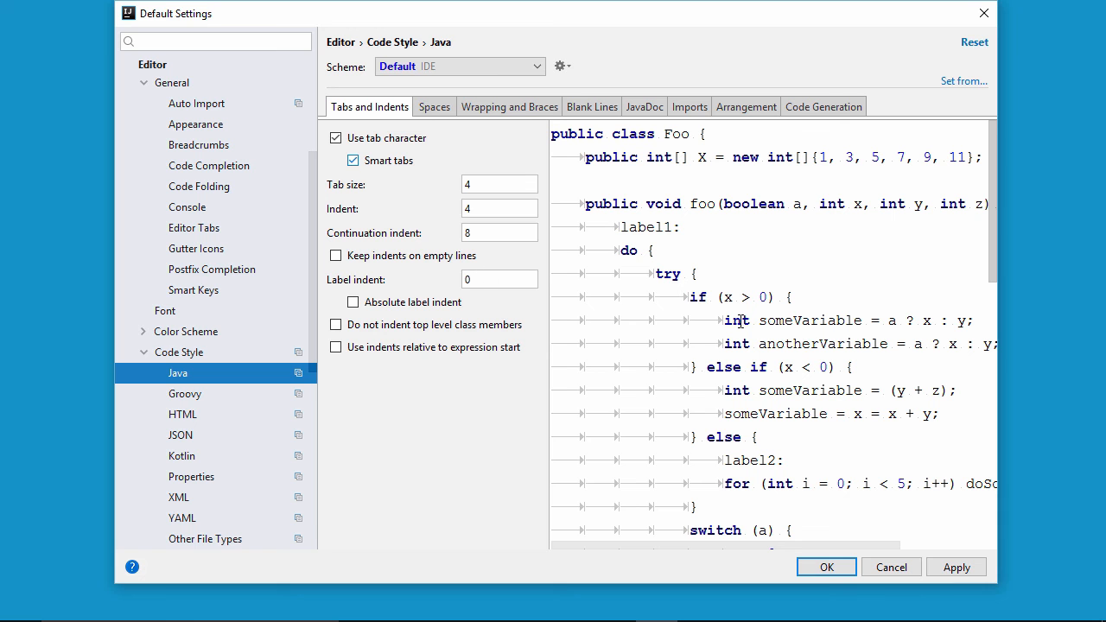
click(959, 568)
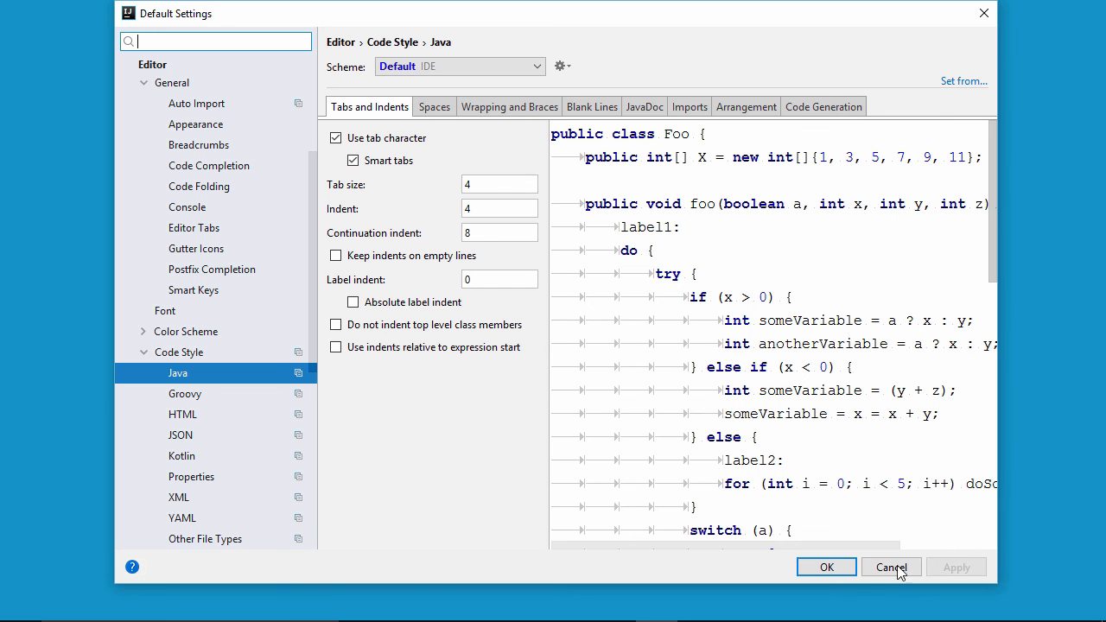
click(829, 570)
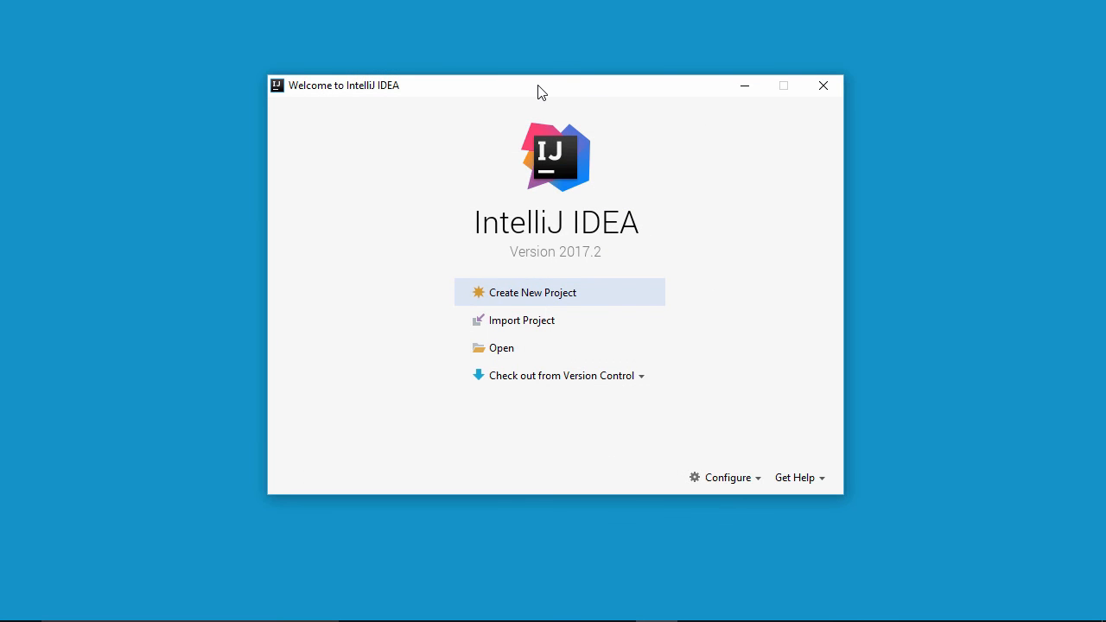